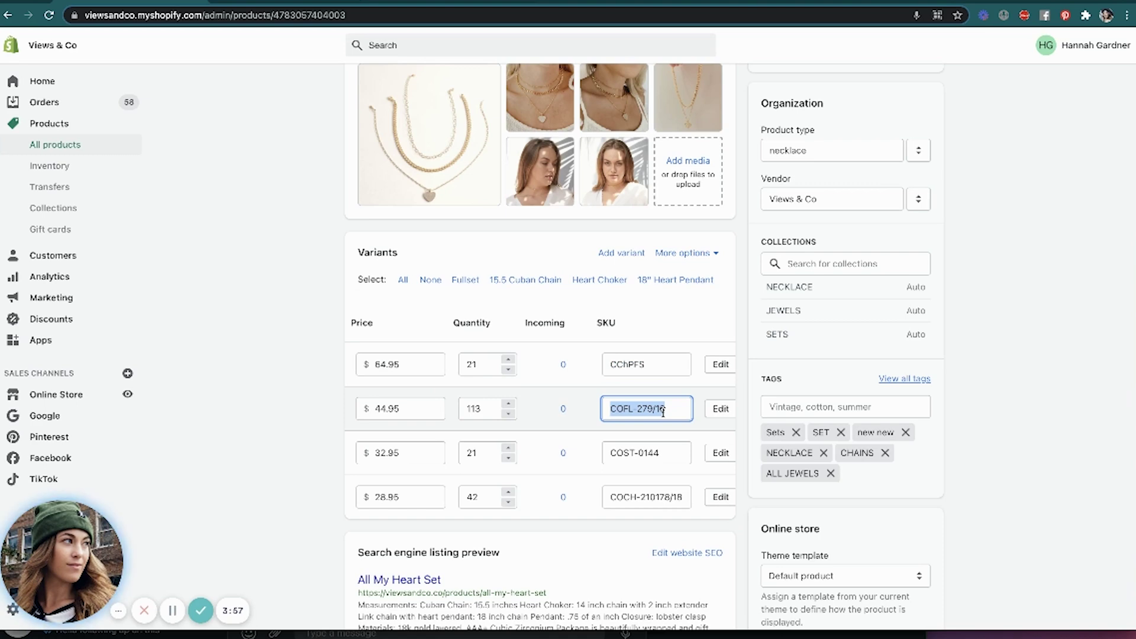
- Switch to Sumtracker and fill the bundle's first component row with COFL-279/16/ SINDREA SET 15.5" CUBAN, quantity 1
{"action": "scroll", "coordinate": [498, 423], "scroll_direction": "up", "scroll_amount": 1}
{"action": "left_click", "coordinate": [475, 410]}
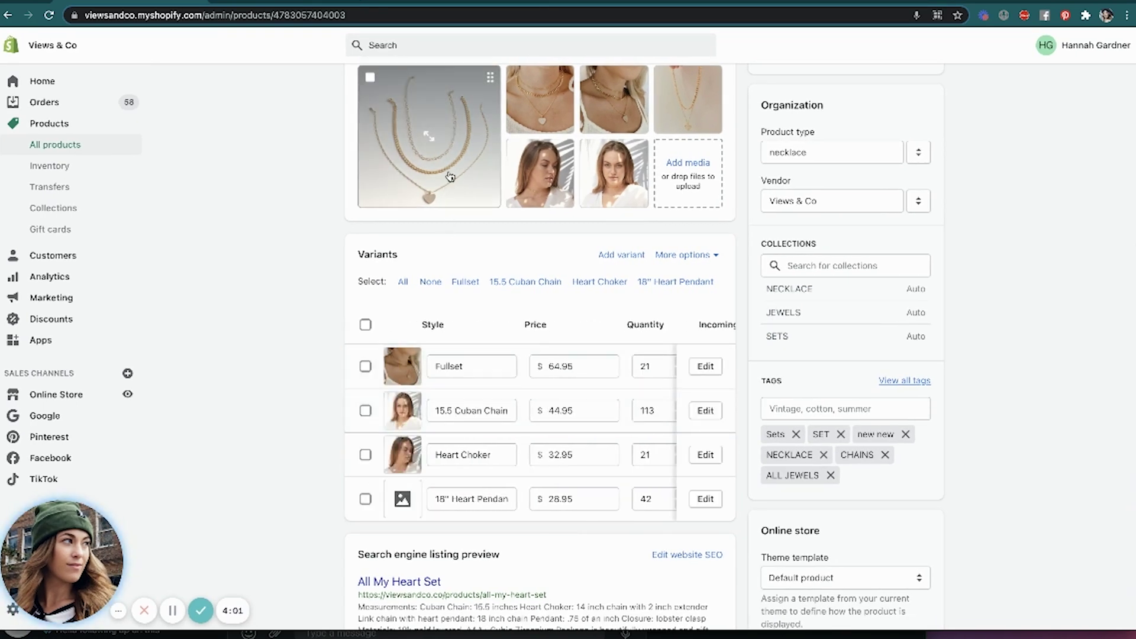
{"action": "left_click", "coordinate": [420, 2]}
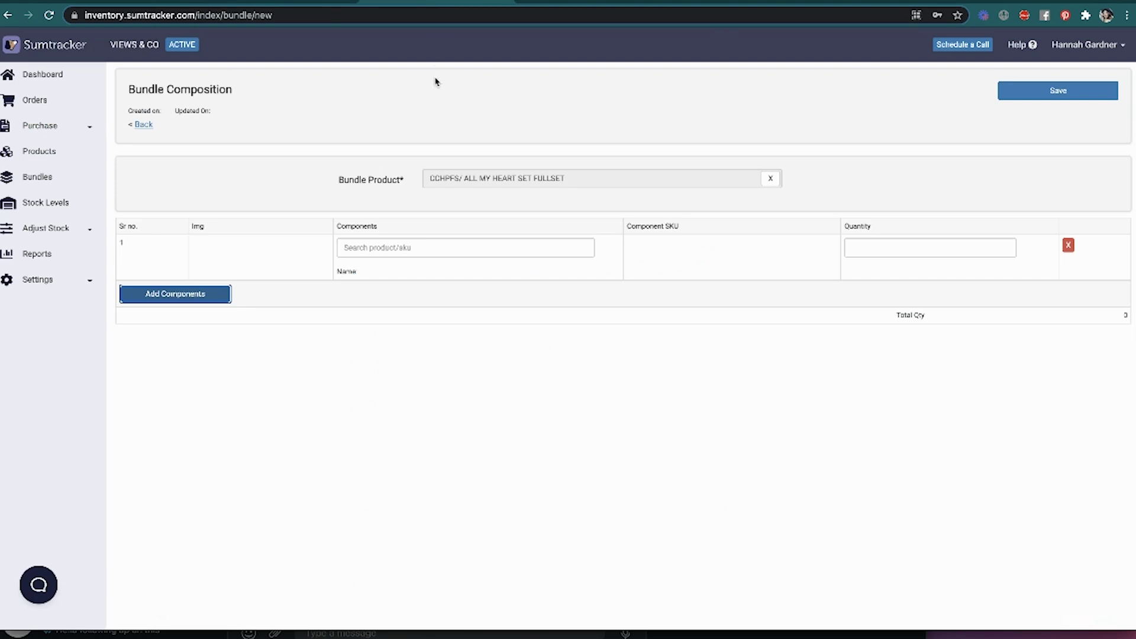
{"action": "left_click", "coordinate": [393, 249]}
{"action": "left_click", "coordinate": [451, 278]}
{"action": "left_click", "coordinate": [861, 248]}
{"action": "type", "text": "1"}
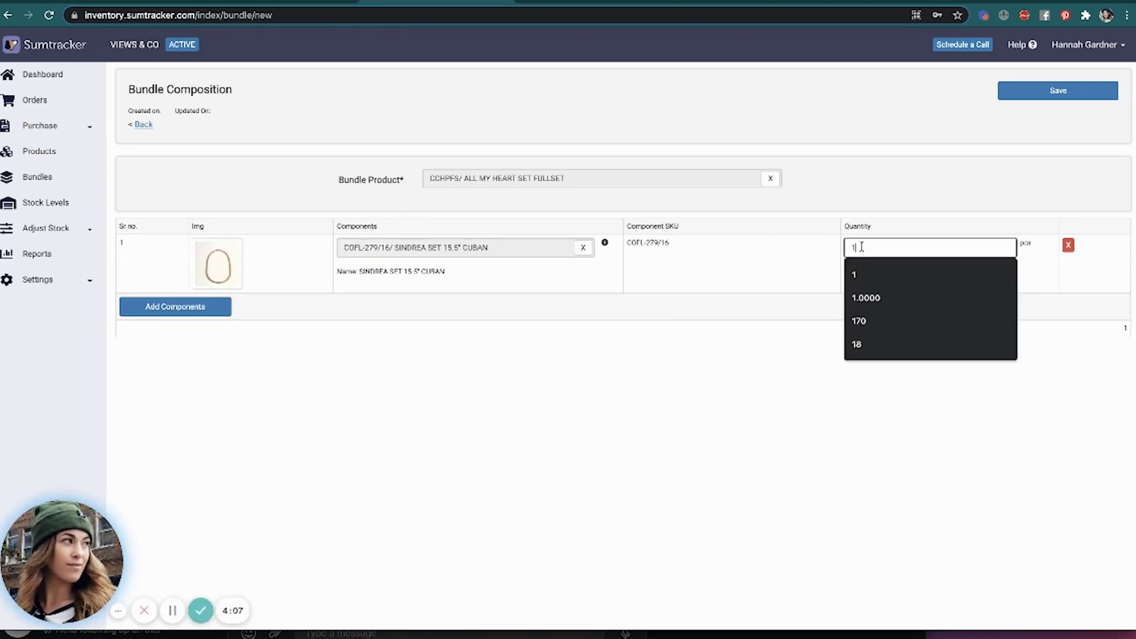
- Add a second bundle component, COST-0144/ HEAVEN HEART CHOKER ONLY, with quantity 1, copying the Heart Choker's SKU from the Shopify product
{"action": "left_click", "coordinate": [211, 313]}
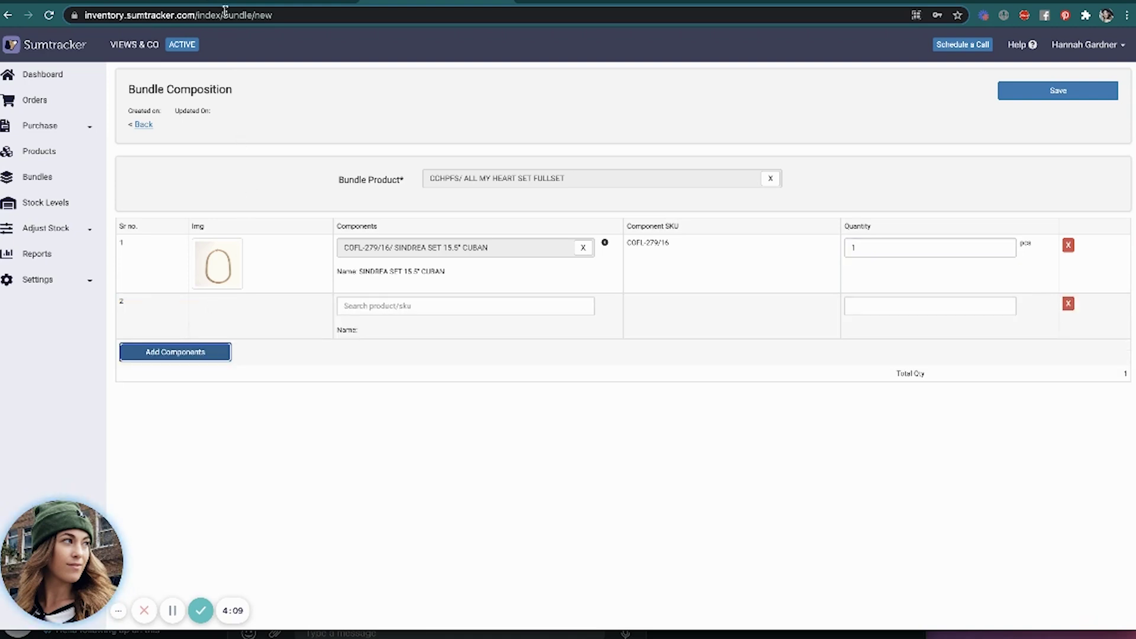
{"action": "left_click", "coordinate": [151, 1]}
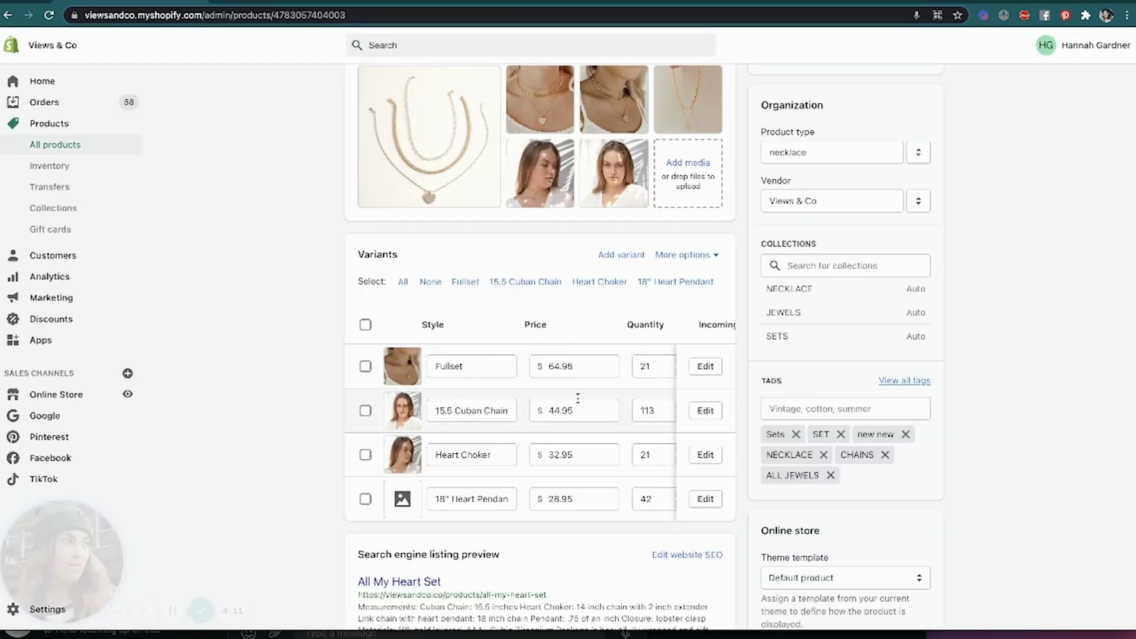
{"action": "scroll", "coordinate": [601, 444], "scroll_direction": "right", "scroll_amount": 5}
{"action": "triple_click", "coordinate": [599, 452]}
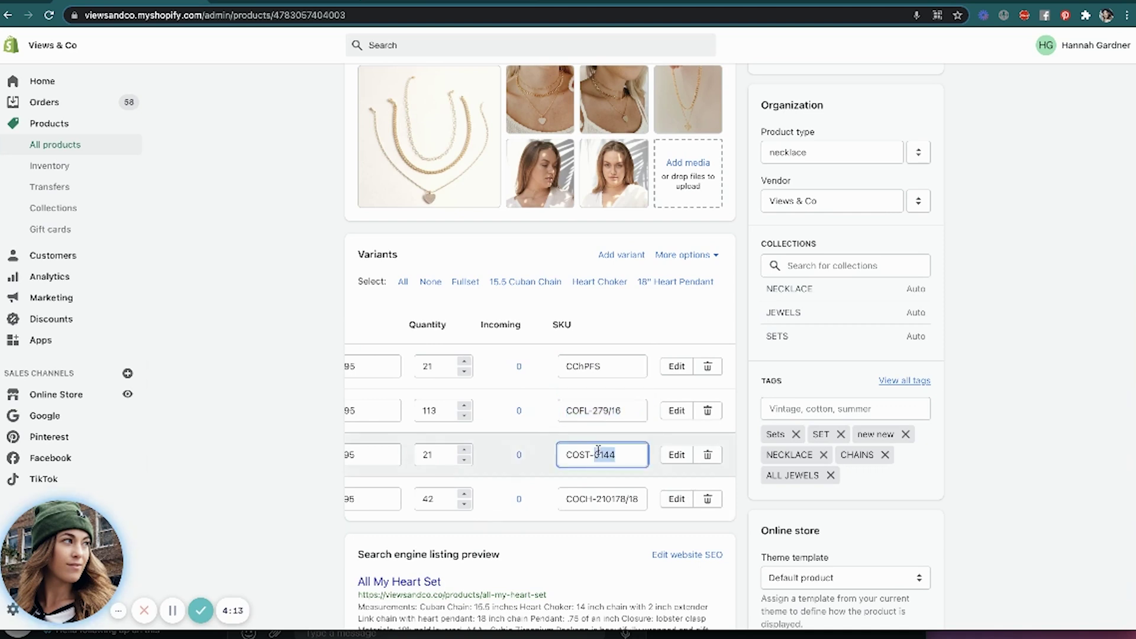
{"action": "left_click", "coordinate": [435, 5]}
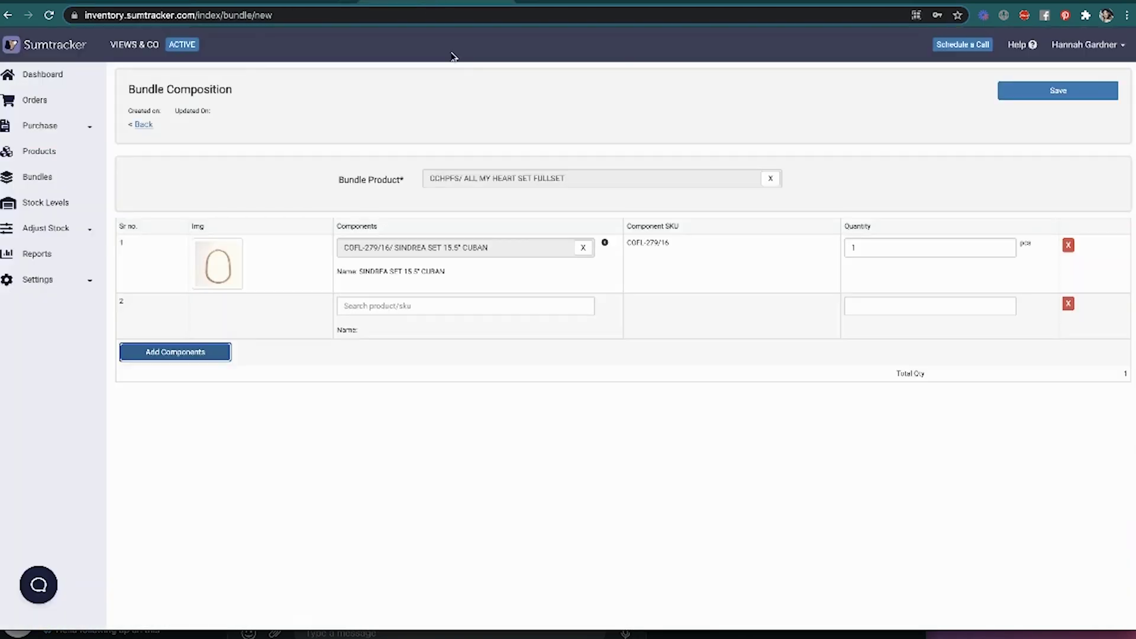
{"action": "left_click", "coordinate": [433, 306]}
{"action": "type", "text": "COST-0144/ HEAVEN HEART CHOKER ONLY"}
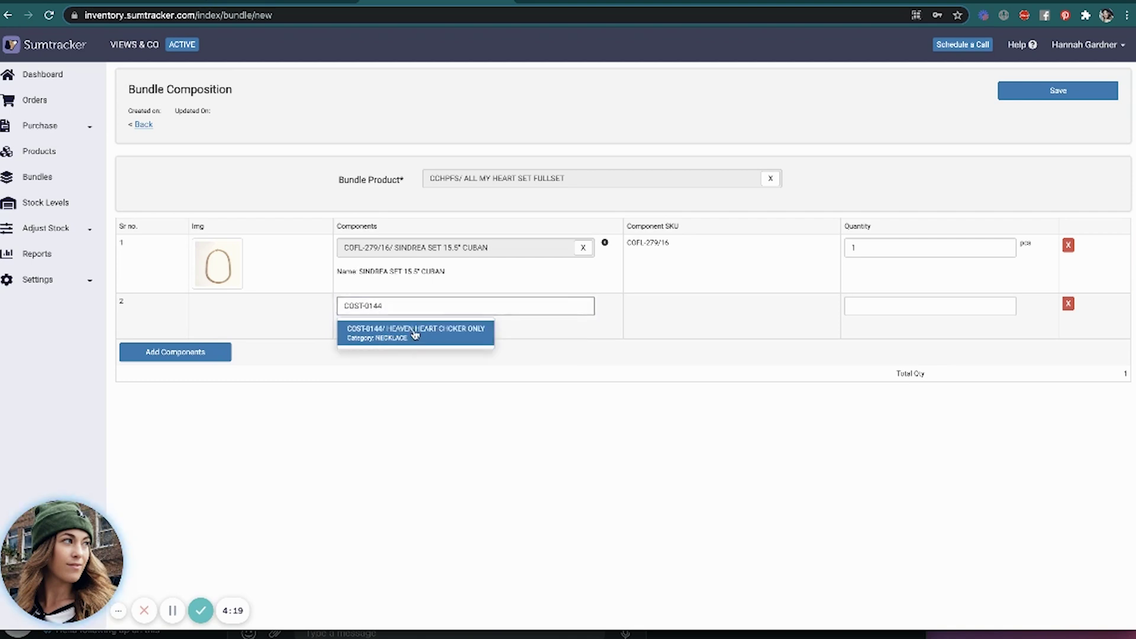
{"action": "left_click", "coordinate": [487, 330]}
{"action": "left_click", "coordinate": [914, 307]}
{"action": "type", "text": "1"}
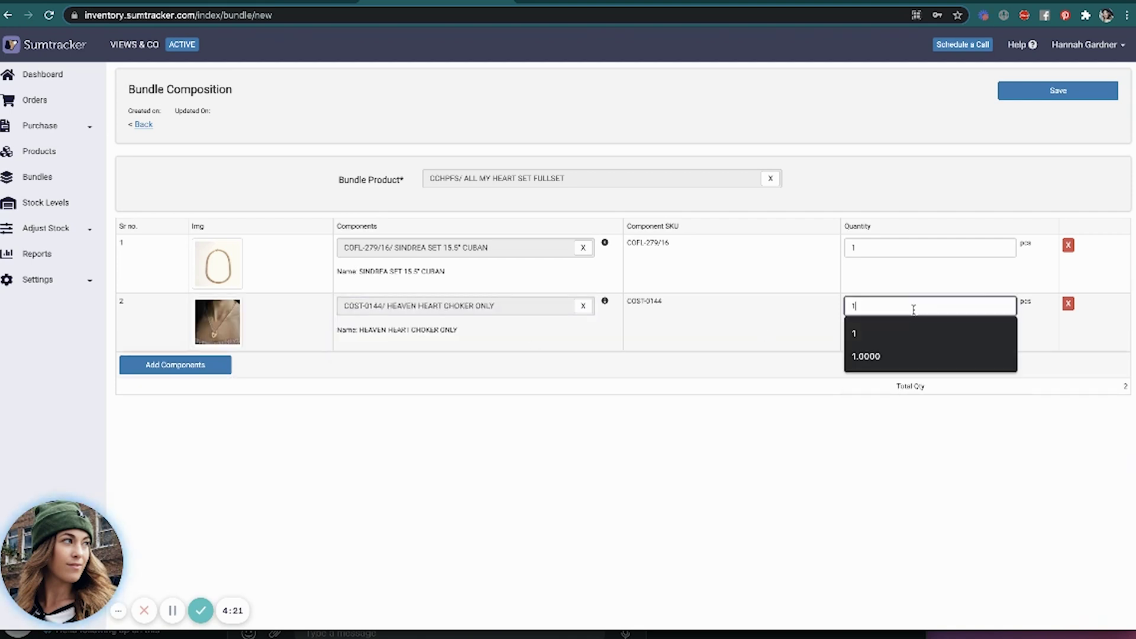
{"action": "left_click", "coordinate": [582, 475]}
- Add a third component row and fill it with COCH-210178/18, copying the 18" Heart Pendant's SKU from the Shopify product
{"action": "left_click", "coordinate": [219, 364]}
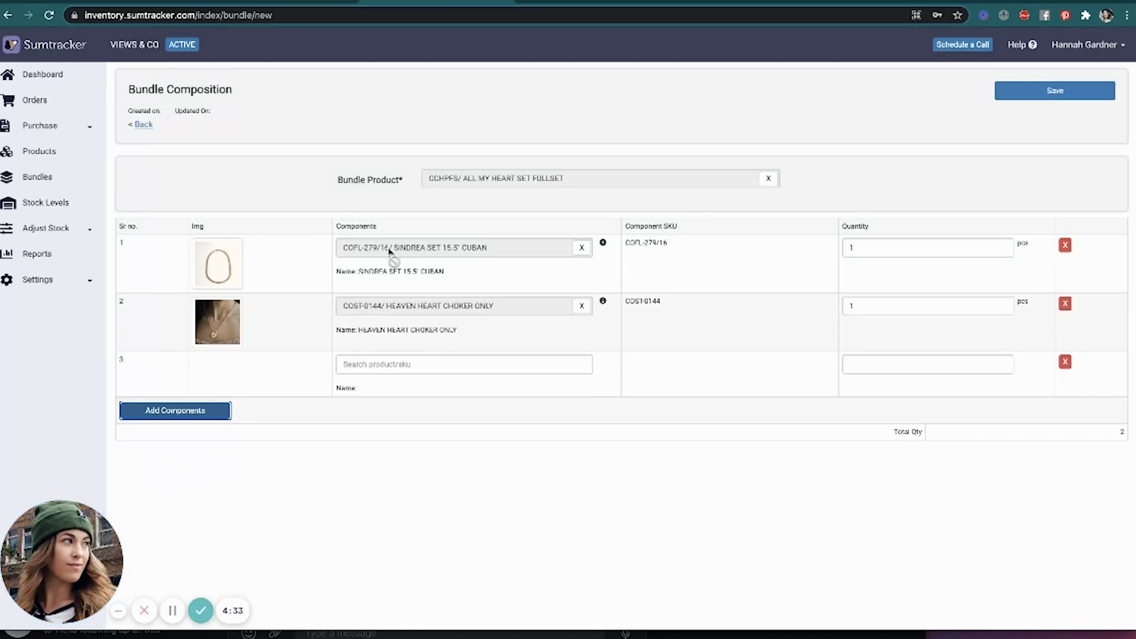
{"action": "left_click", "coordinate": [151, 2]}
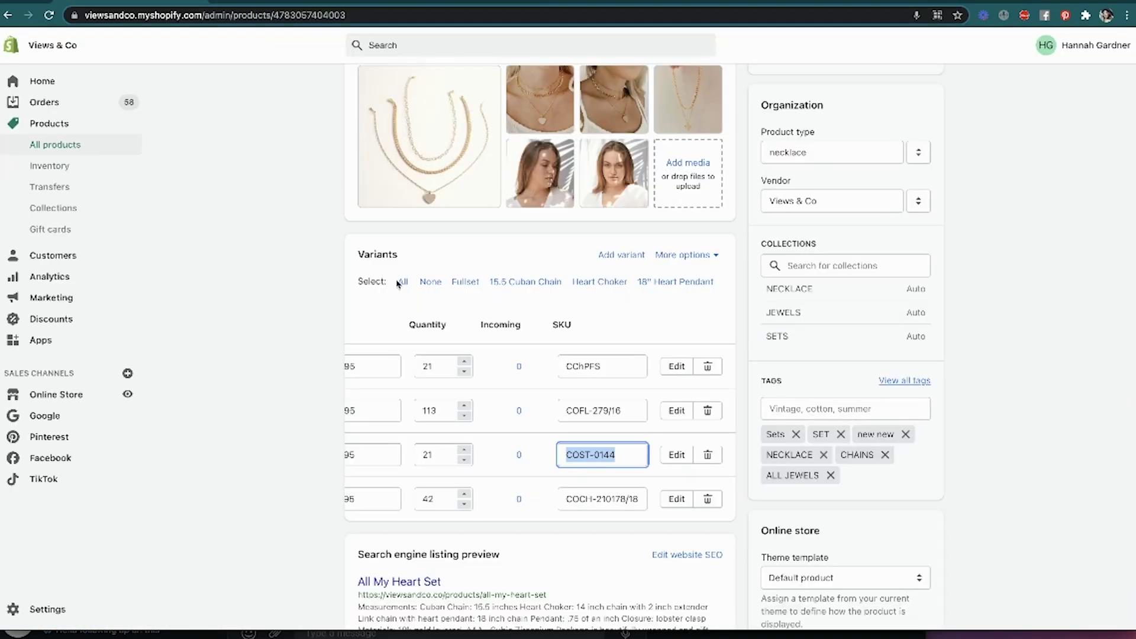
{"action": "left_click", "coordinate": [435, 4]}
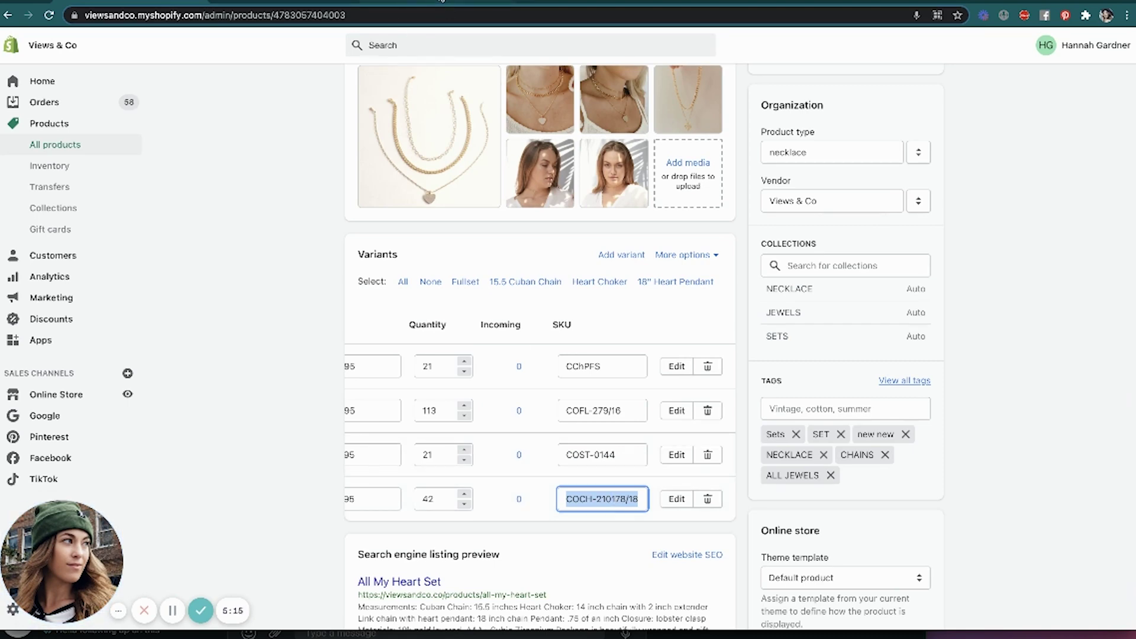
{"action": "left_click", "coordinate": [442, 2]}
{"action": "left_click", "coordinate": [421, 365]}
{"action": "type", "text": "COCH-210178/18"}
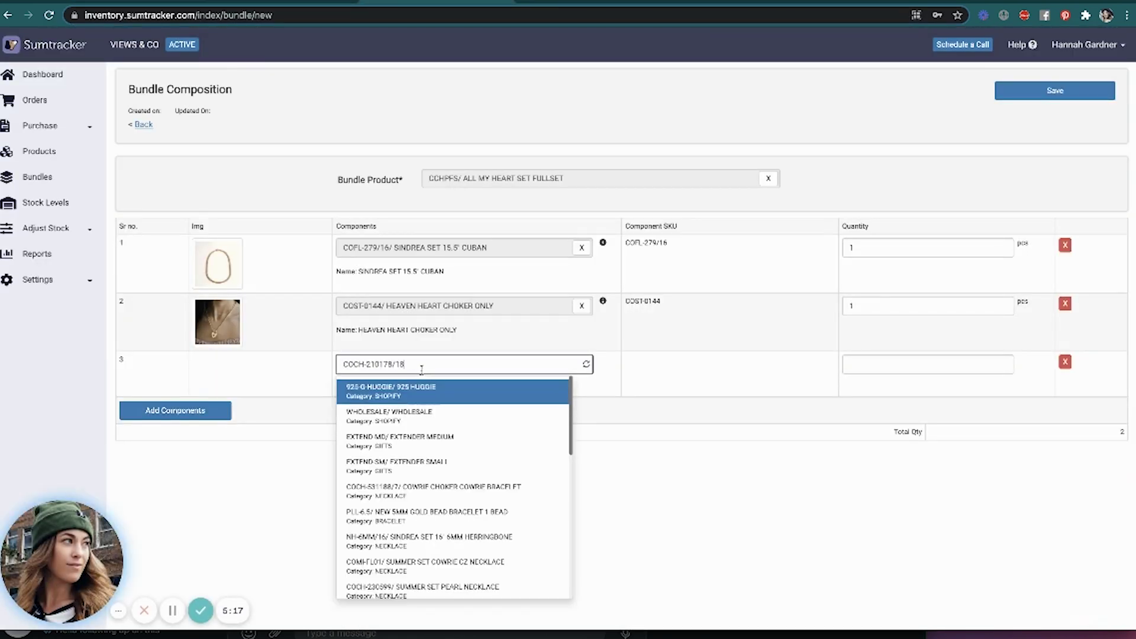
{"action": "left_click", "coordinate": [435, 395]}
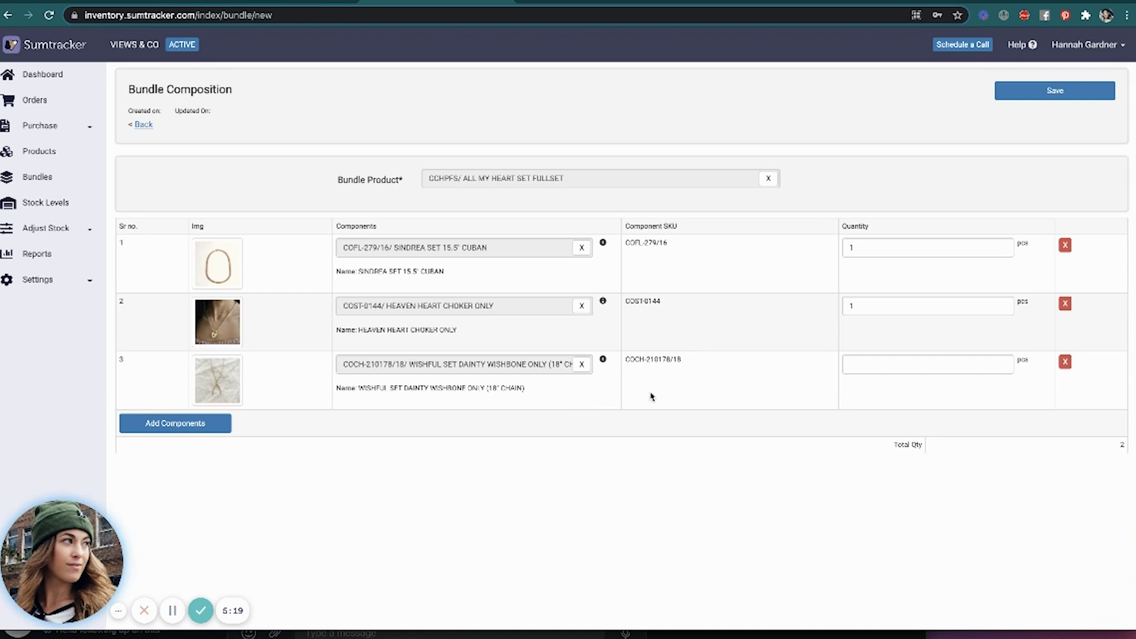
- Clear the third component, recheck the pendant's SKU in Shopify, and reselect COCH-210178/18/ WISHFUL SET DAINTY WISHBONE ONLY (18" CHAIN)
{"action": "left_click", "coordinate": [588, 368]}
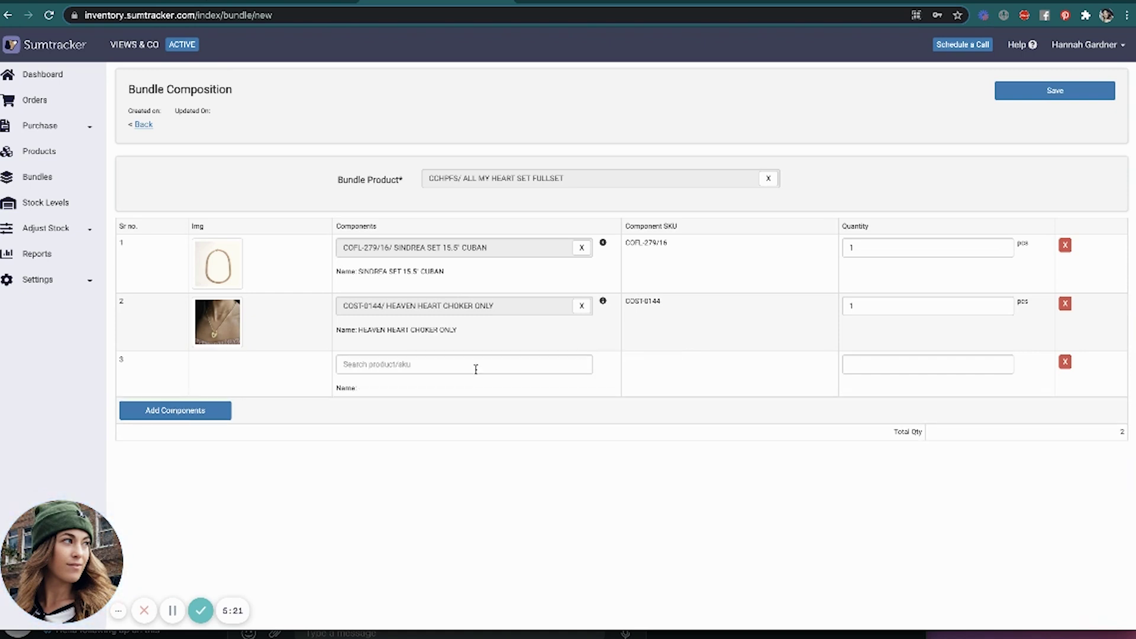
{"action": "left_click", "coordinate": [476, 367]}
{"action": "type", "text": "COCH-210178/18"}
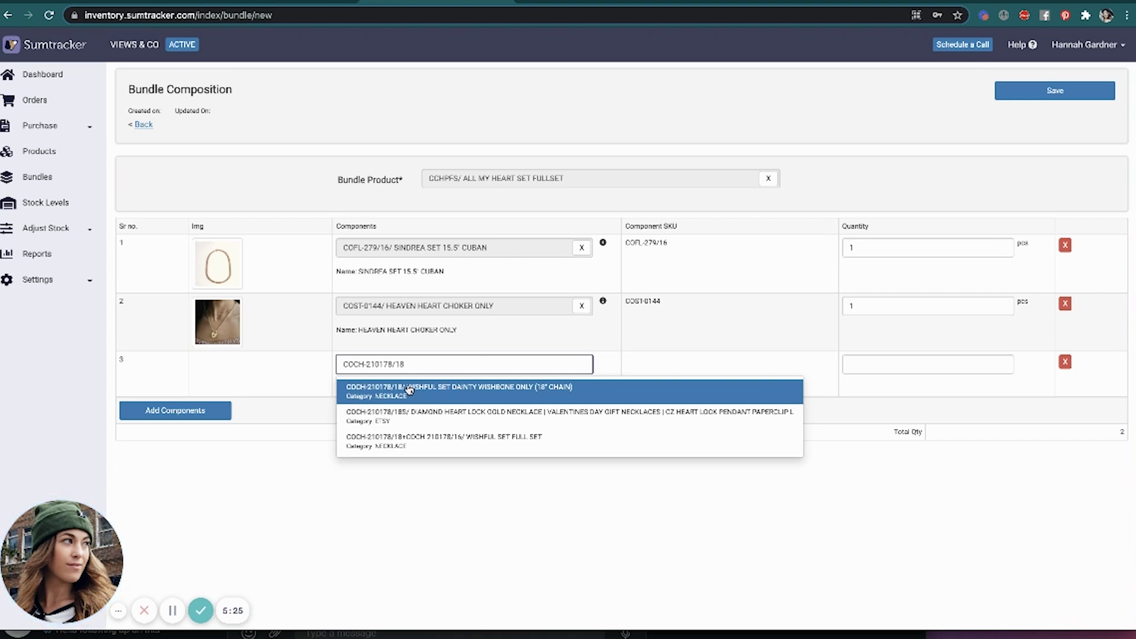
{"action": "left_click", "coordinate": [157, 3]}
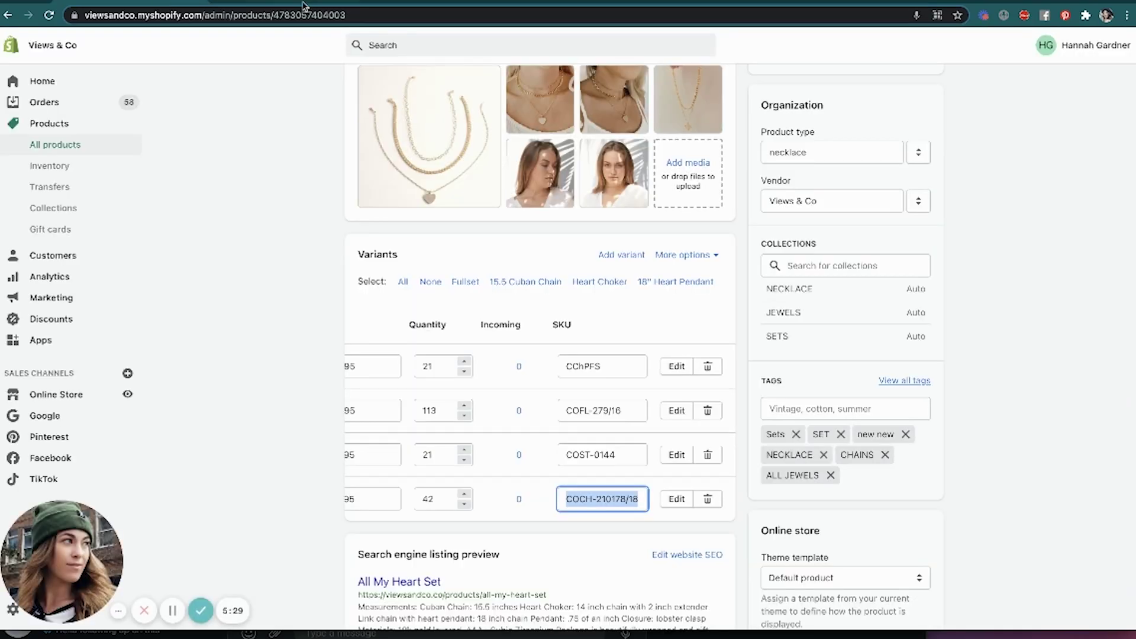
{"action": "left_click", "coordinate": [627, 507]}
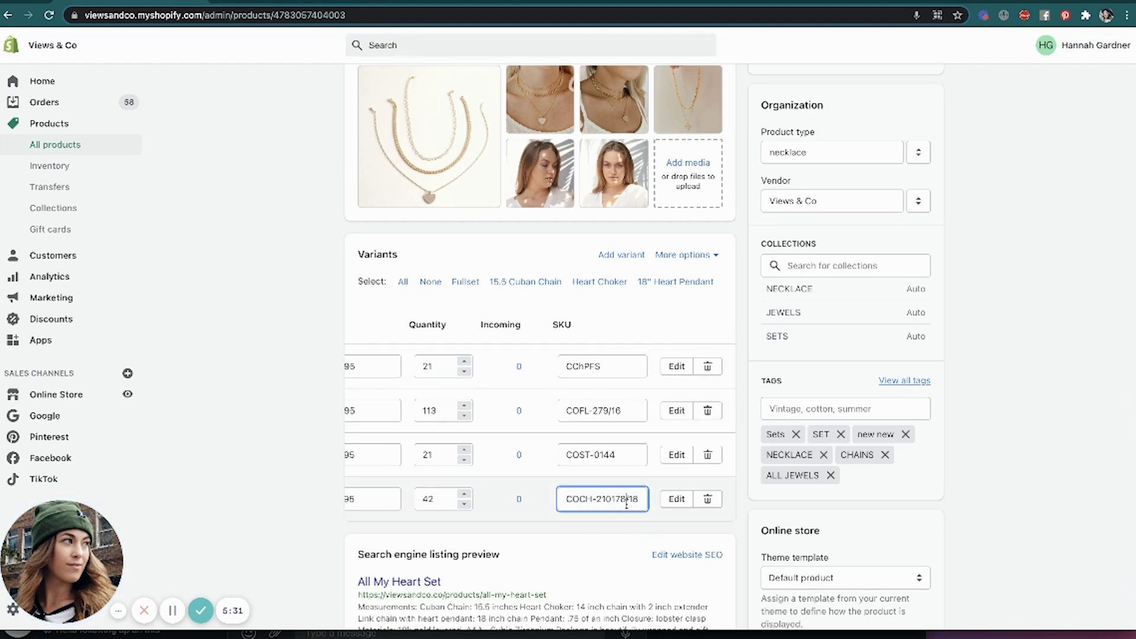
{"action": "left_click", "coordinate": [459, 5]}
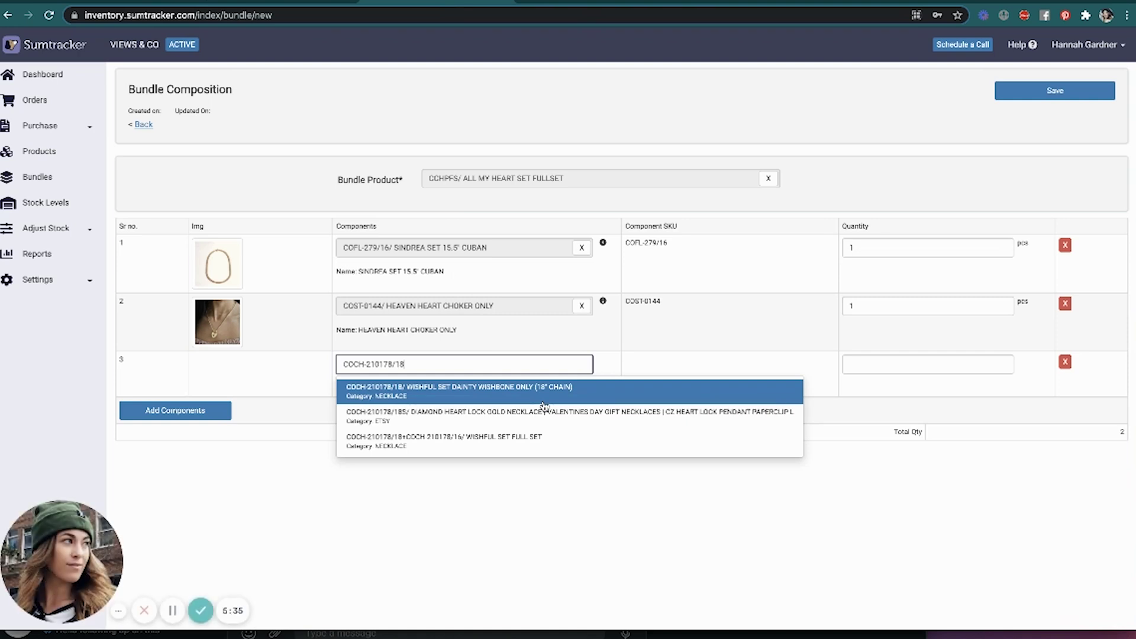
{"action": "left_click", "coordinate": [432, 402]}
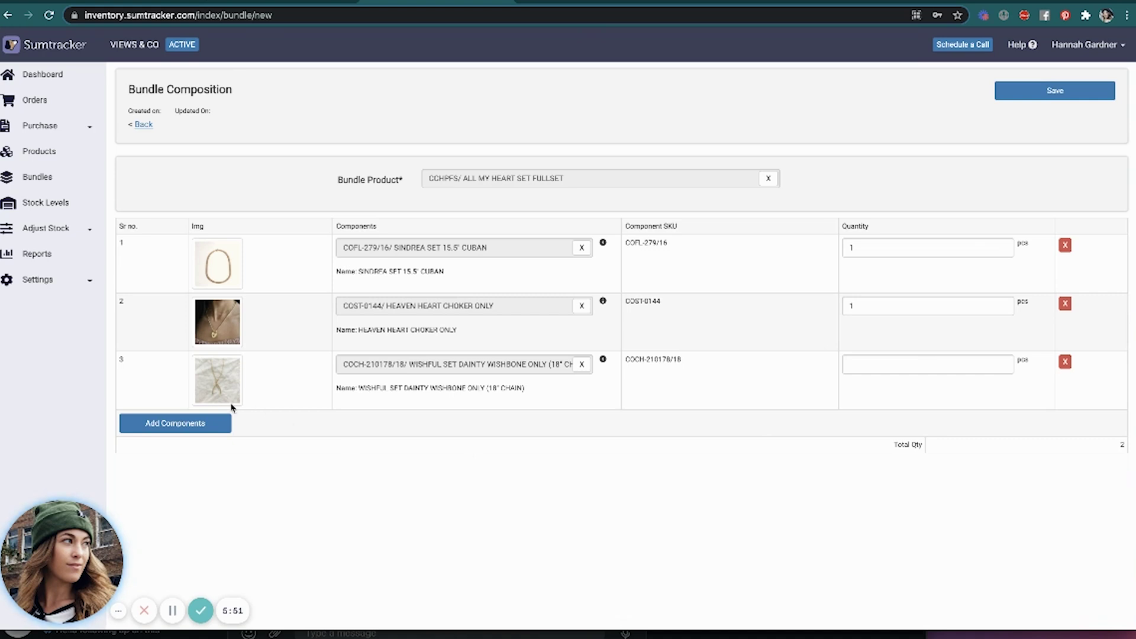
- Compare the third component with the Shopify variant once more and set its quantity to 1 in the Sumtracker bundle
{"action": "left_click", "coordinate": [154, 5]}
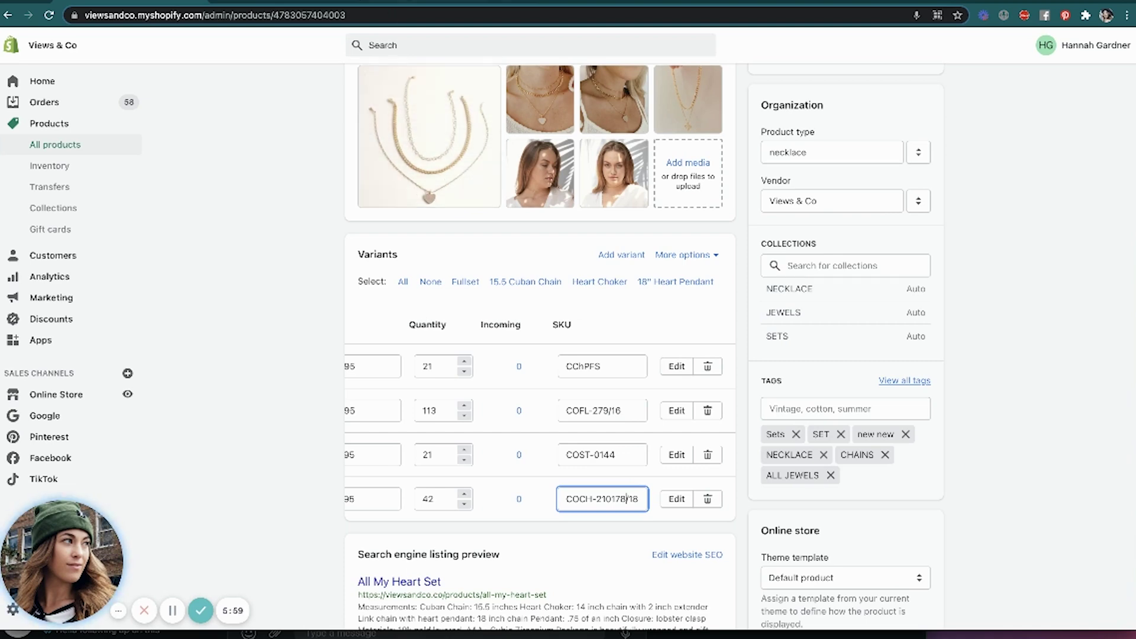
{"action": "left_click", "coordinate": [436, 4]}
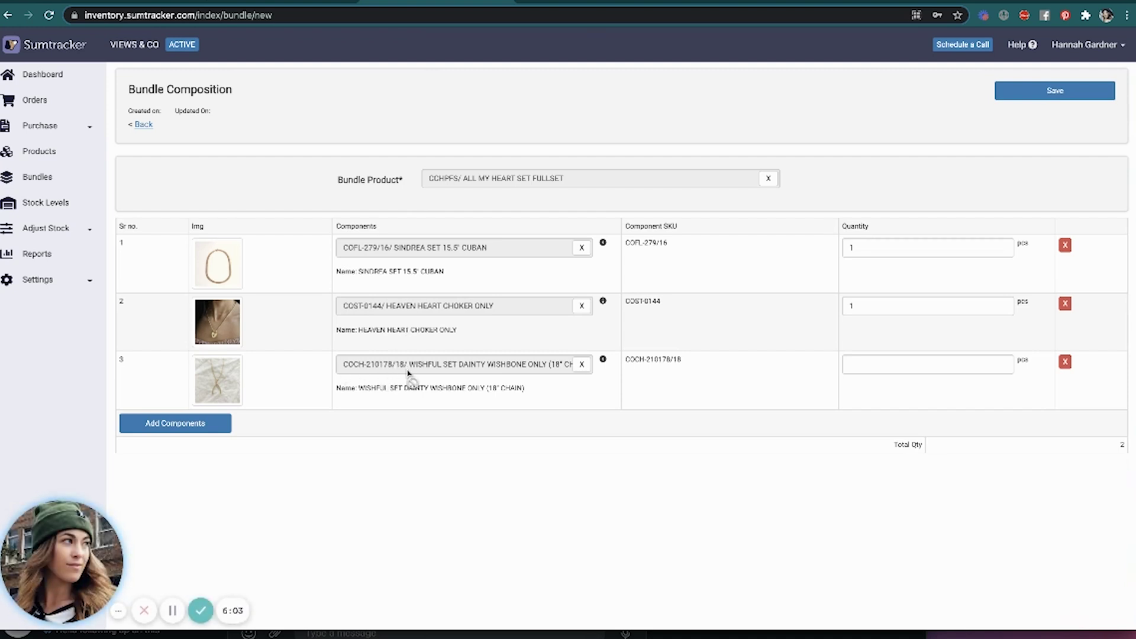
{"action": "left_click", "coordinate": [910, 365]}
{"action": "type", "text": "1"}
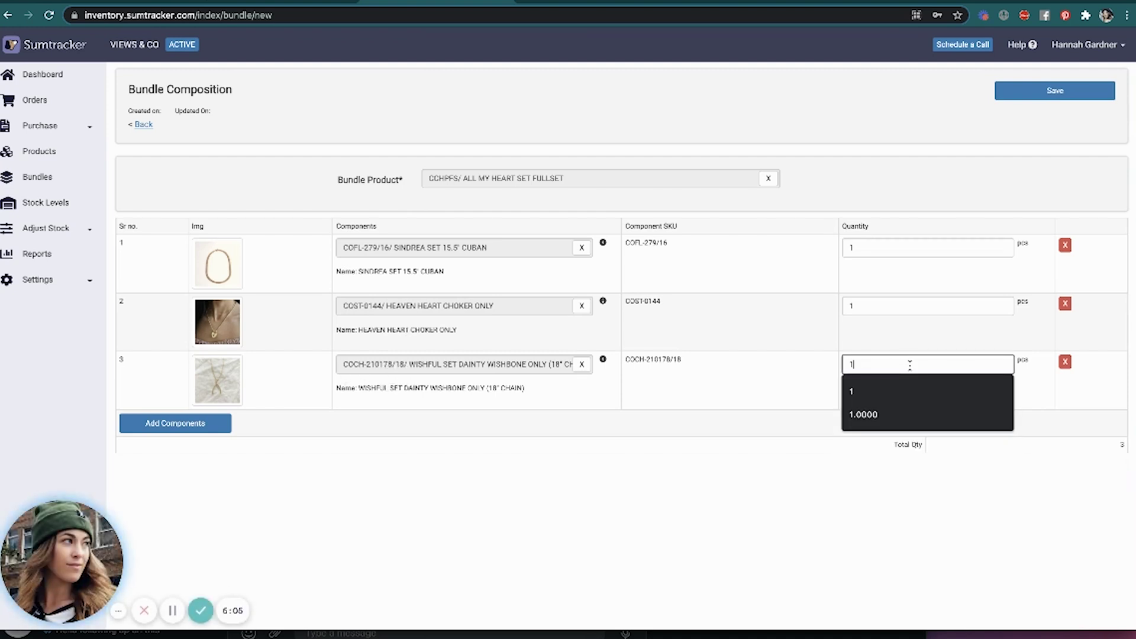
{"action": "left_click", "coordinate": [643, 607]}
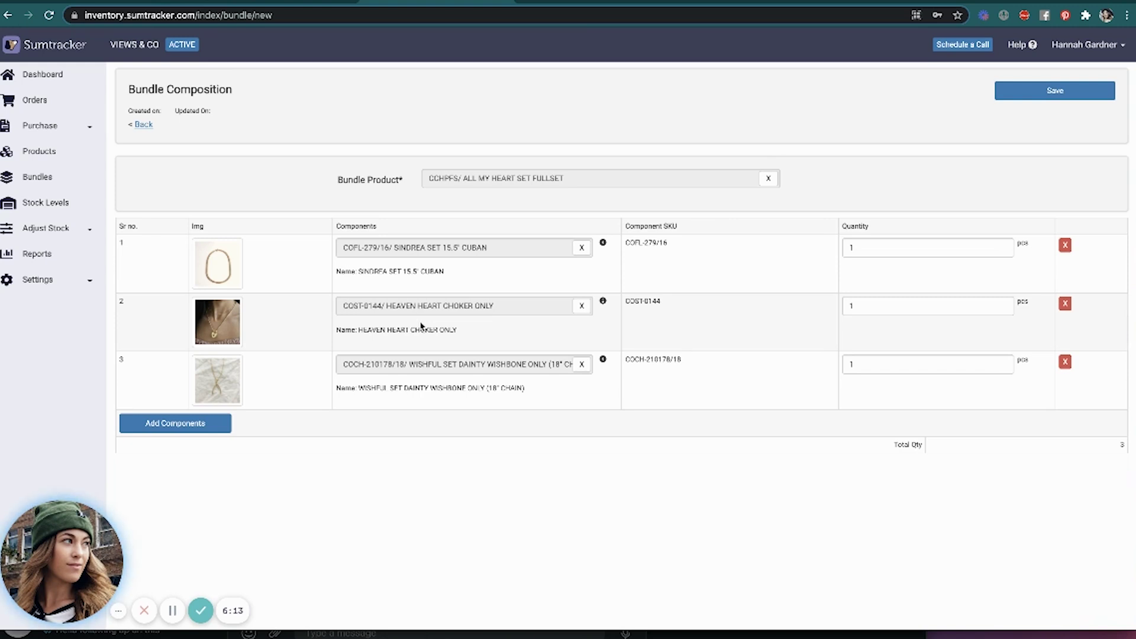
- Create a new Set Stock adjustment for the STORE warehouse and start a product line in it
{"action": "left_click", "coordinate": [55, 202]}
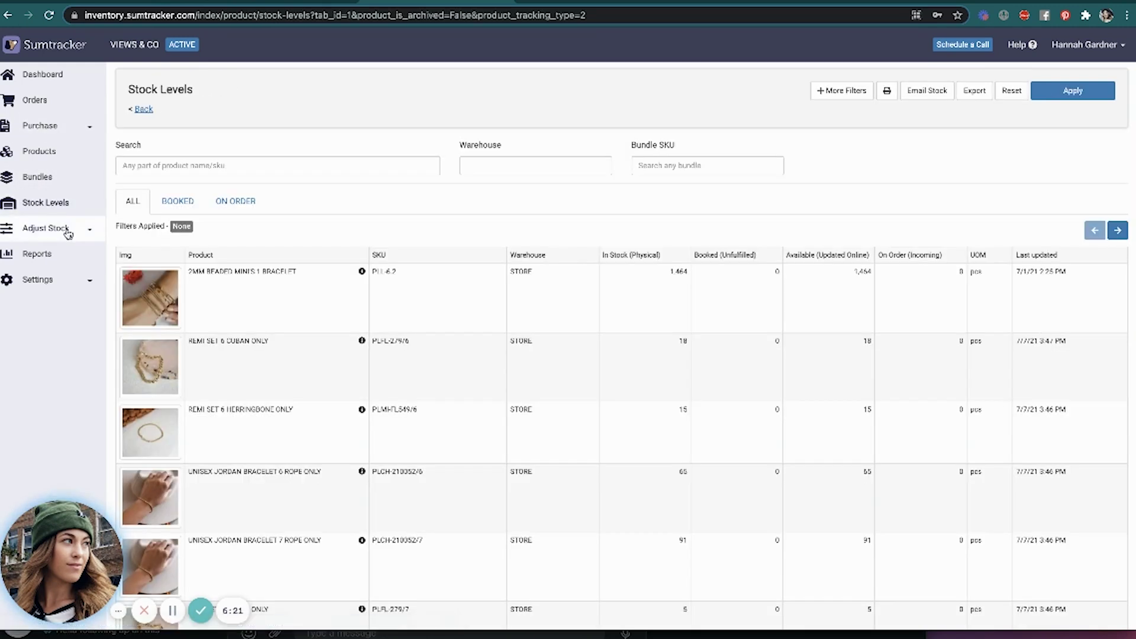
{"action": "left_click", "coordinate": [68, 230]}
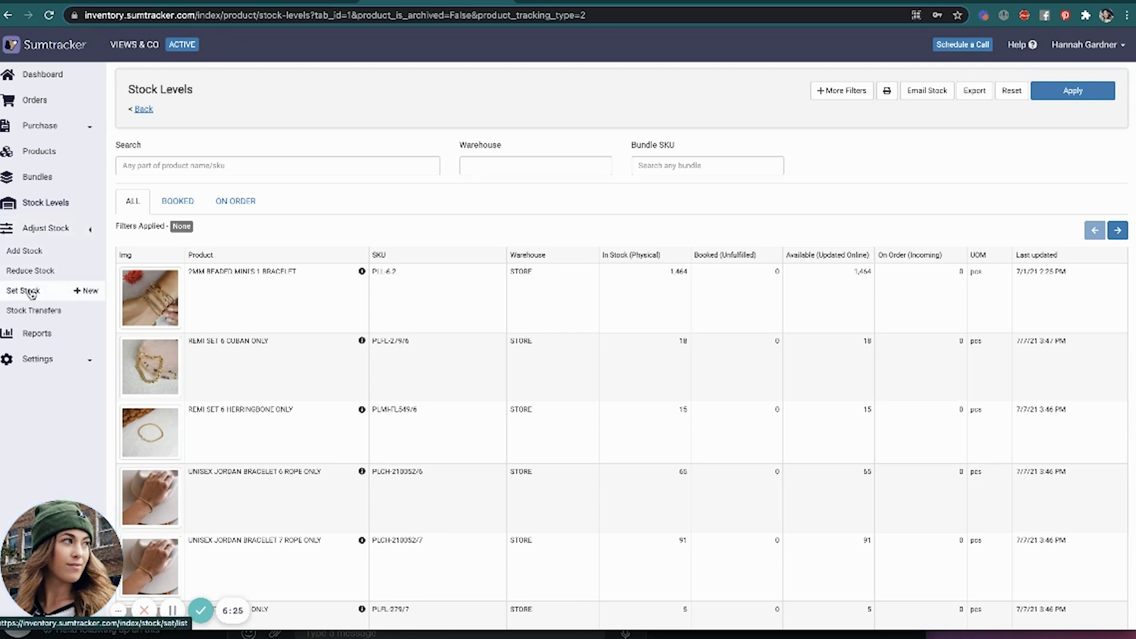
{"action": "left_click", "coordinate": [31, 291]}
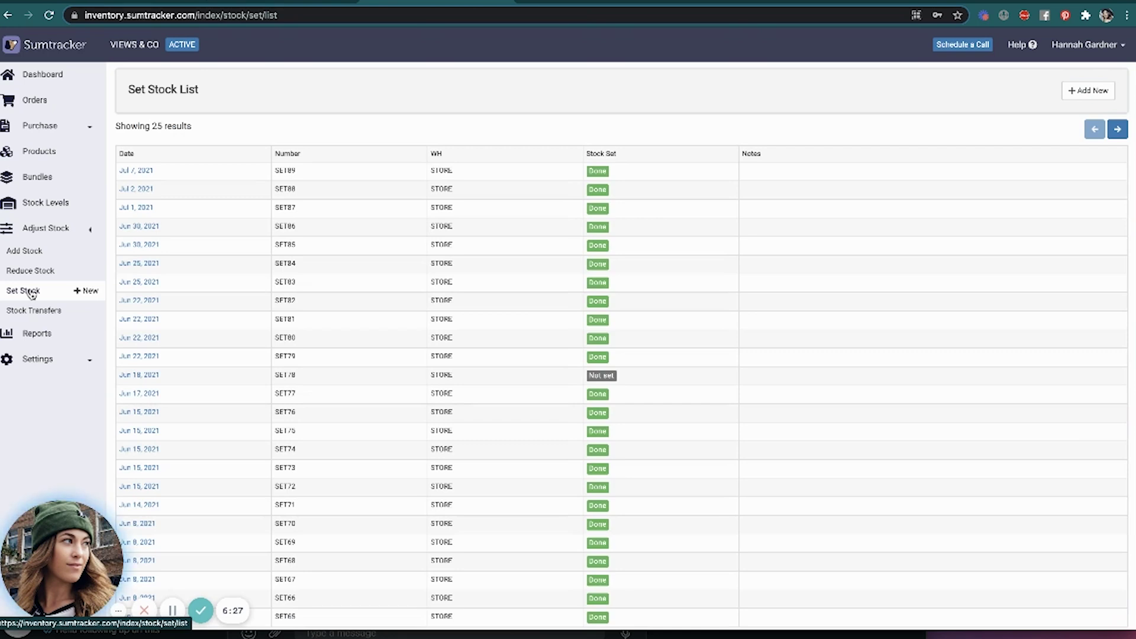
{"action": "left_click", "coordinate": [1098, 95]}
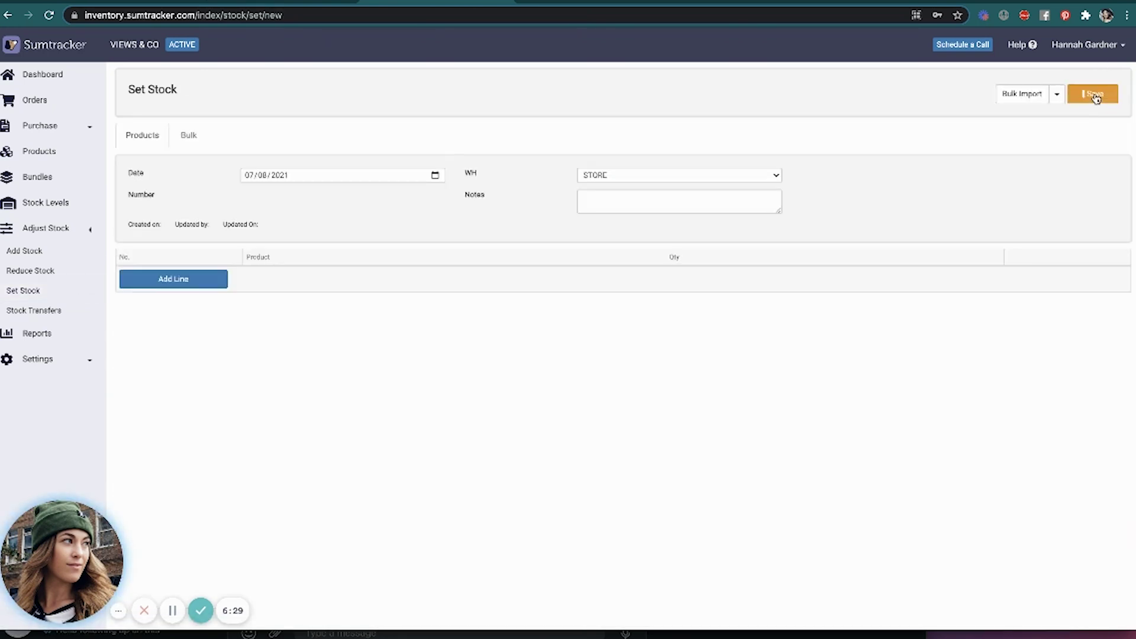
{"action": "left_click", "coordinate": [204, 283]}
{"action": "left_click", "coordinate": [346, 283]}
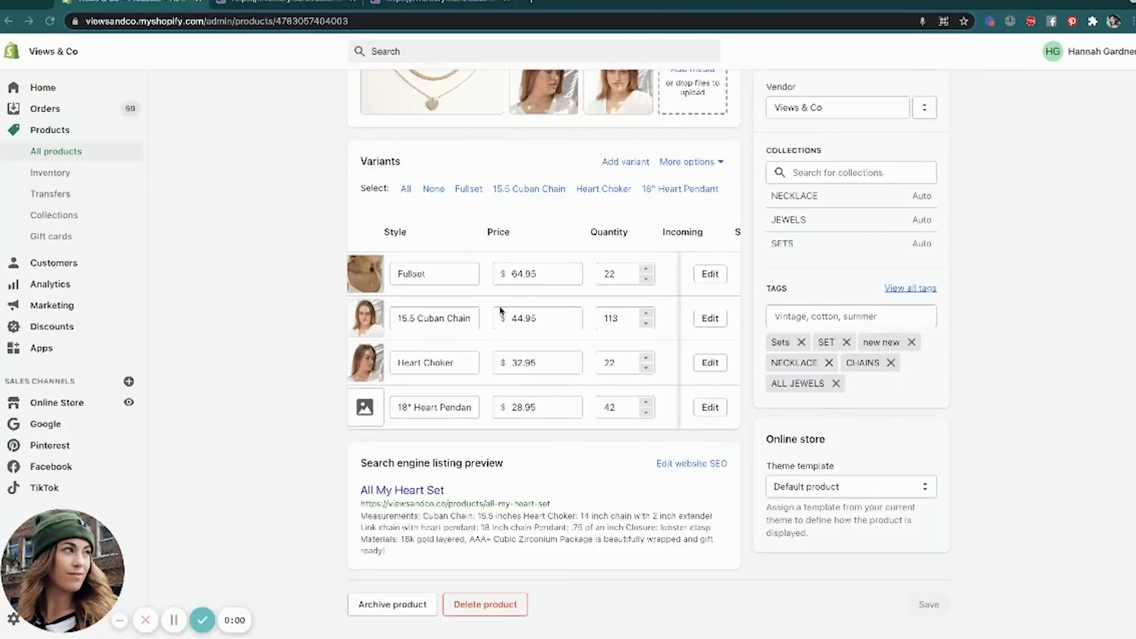
- Copy the Heart Choker variant's SKU, COST-0144, from the All My Heart Set product in Shopify
{"action": "scroll", "coordinate": [427, 366], "scroll_direction": "right", "scroll_amount": 3}
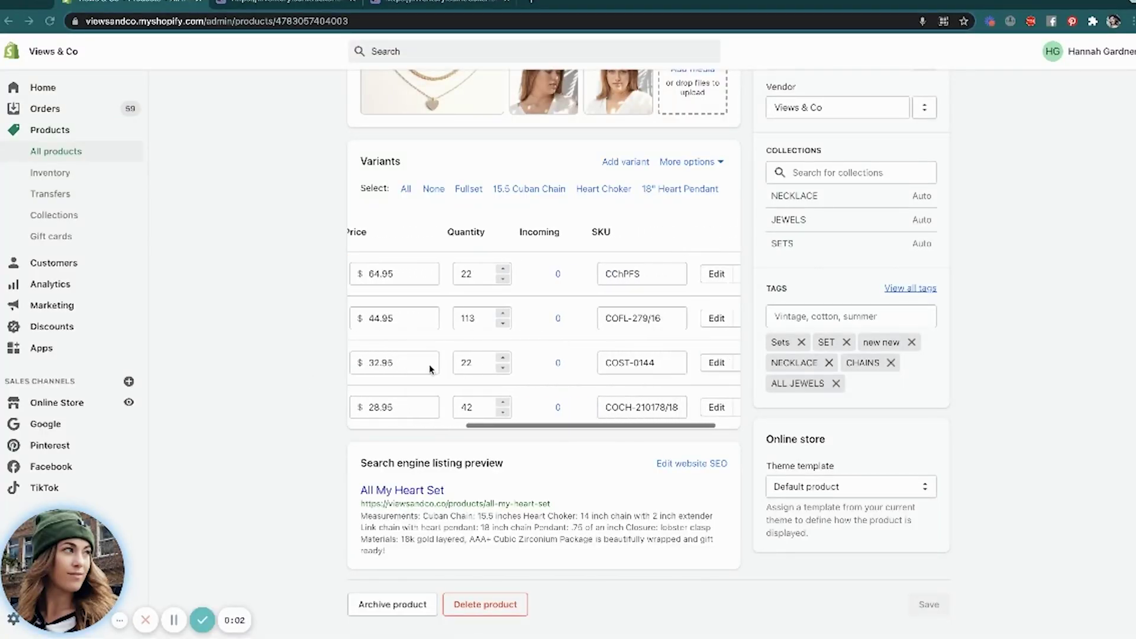
{"action": "scroll", "coordinate": [444, 367], "scroll_direction": "right", "scroll_amount": 1}
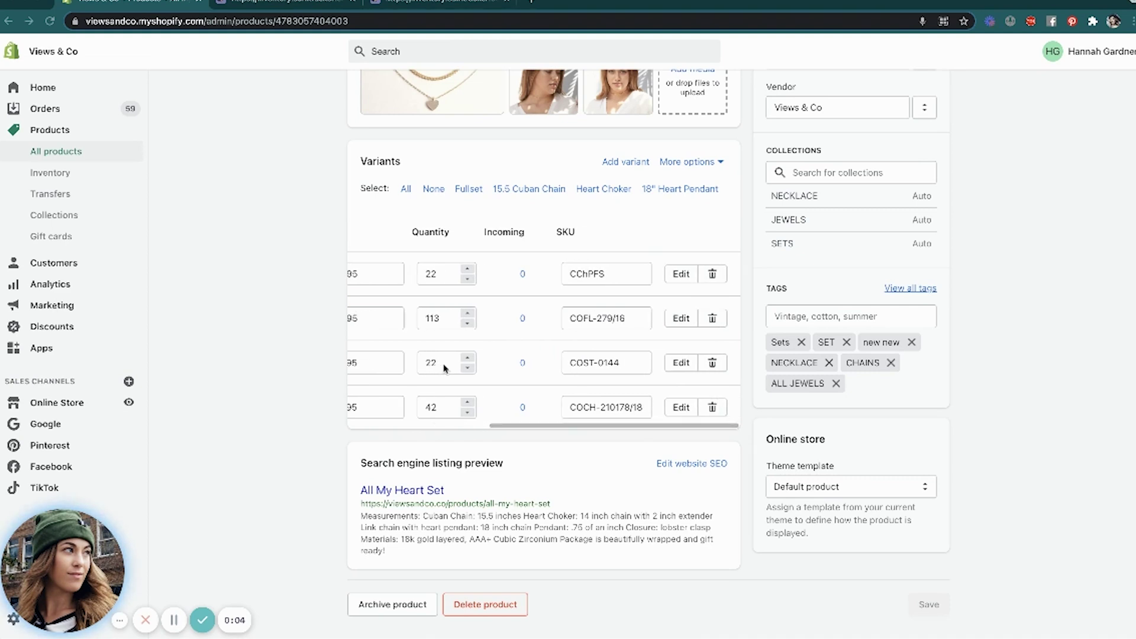
{"action": "left_click", "coordinate": [607, 362]}
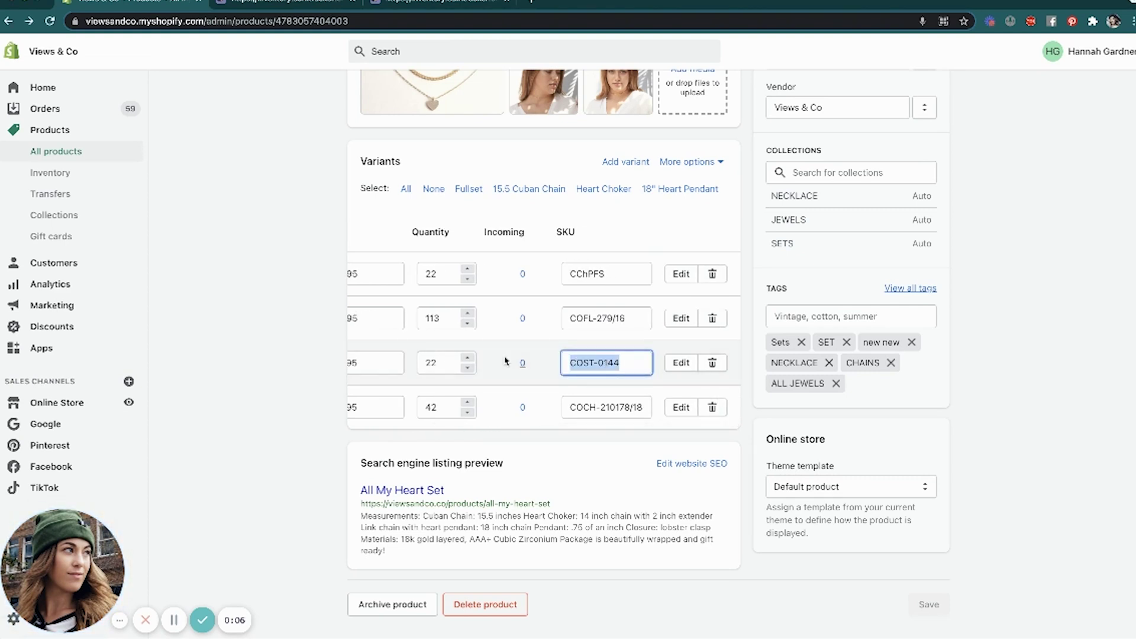
{"action": "scroll", "coordinate": [509, 361], "scroll_direction": "left", "scroll_amount": 3}
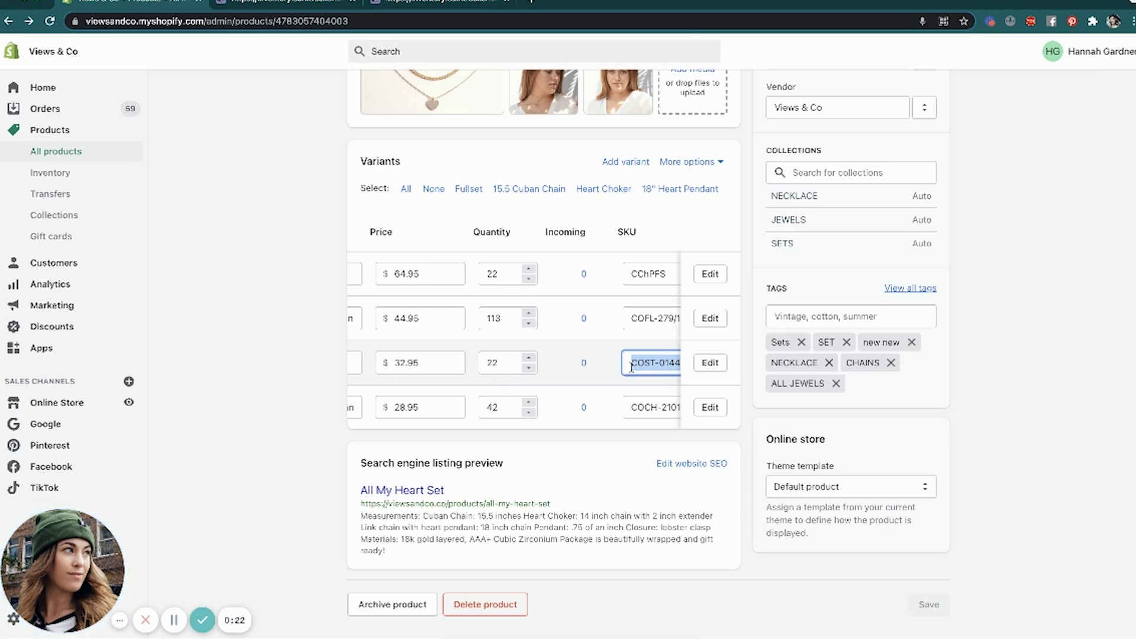
- Switch to Sumtracker and create a new Set Stock adjustment for the STORE warehouse with a line for COST-0144/ ALL MY HEART SET HEART CHOKER
{"action": "key", "text": "ctrl+3"}
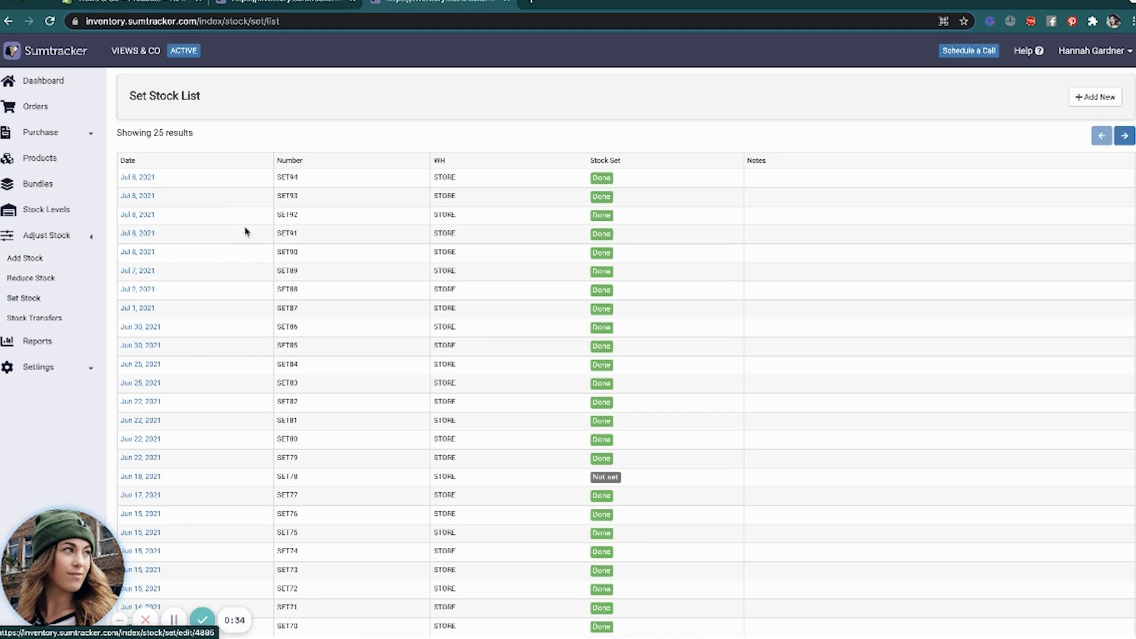
{"action": "scroll", "coordinate": [150, 397], "scroll_direction": "down", "scroll_amount": 1}
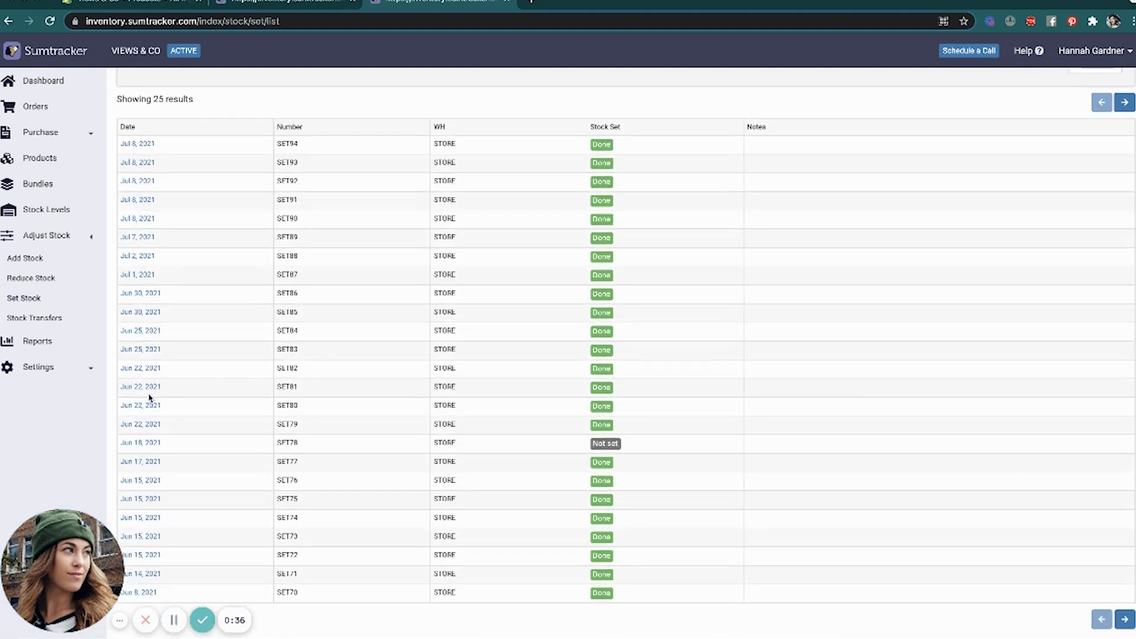
{"action": "scroll", "coordinate": [151, 397], "scroll_direction": "down", "scroll_amount": 2}
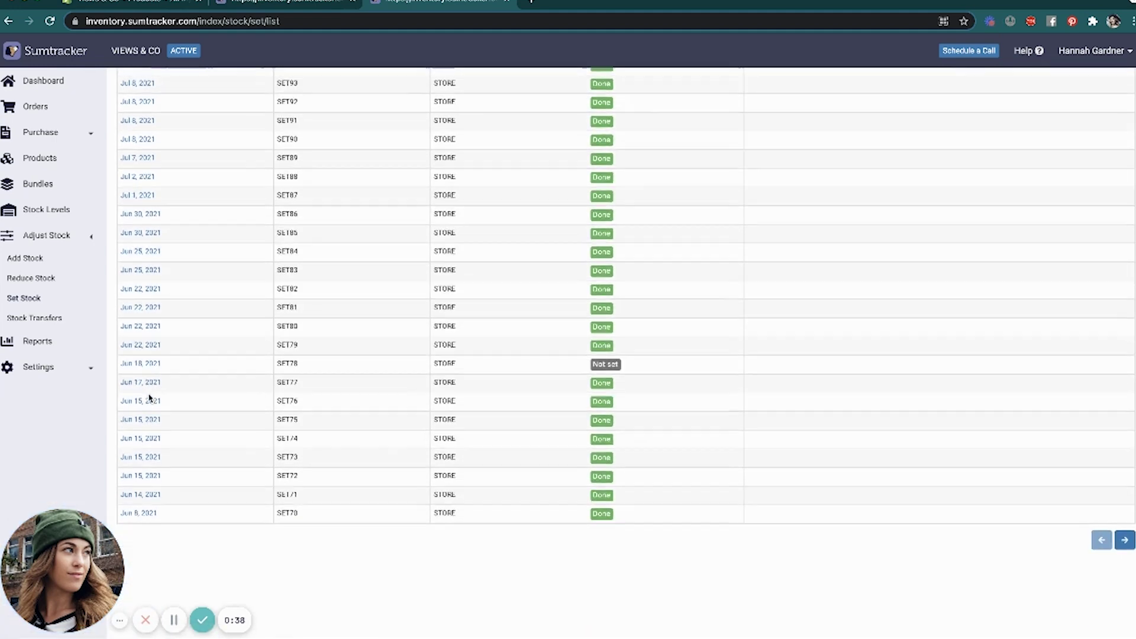
{"action": "scroll", "coordinate": [160, 459], "scroll_direction": "up", "scroll_amount": 2}
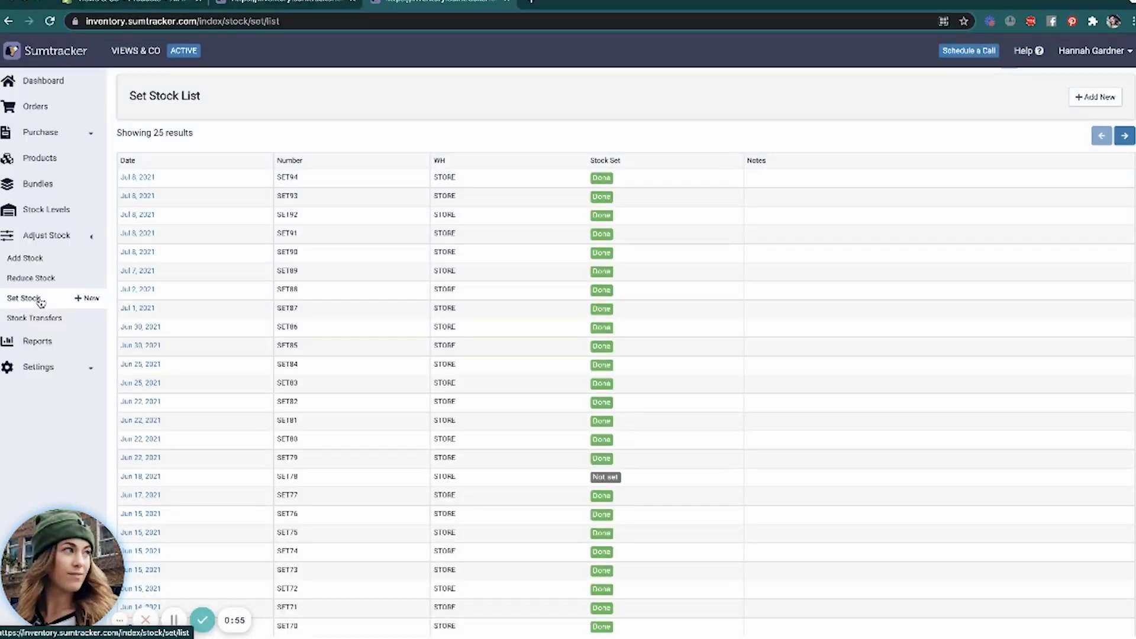
{"action": "left_click", "coordinate": [1092, 100]}
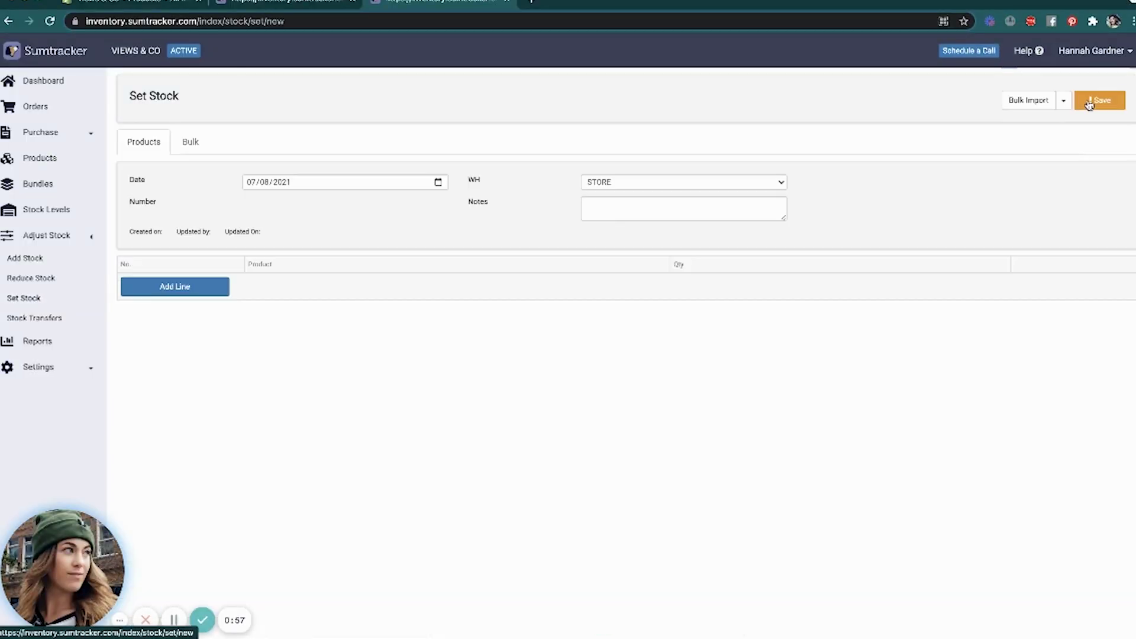
{"action": "left_click", "coordinate": [177, 286]}
{"action": "left_click", "coordinate": [296, 286]}
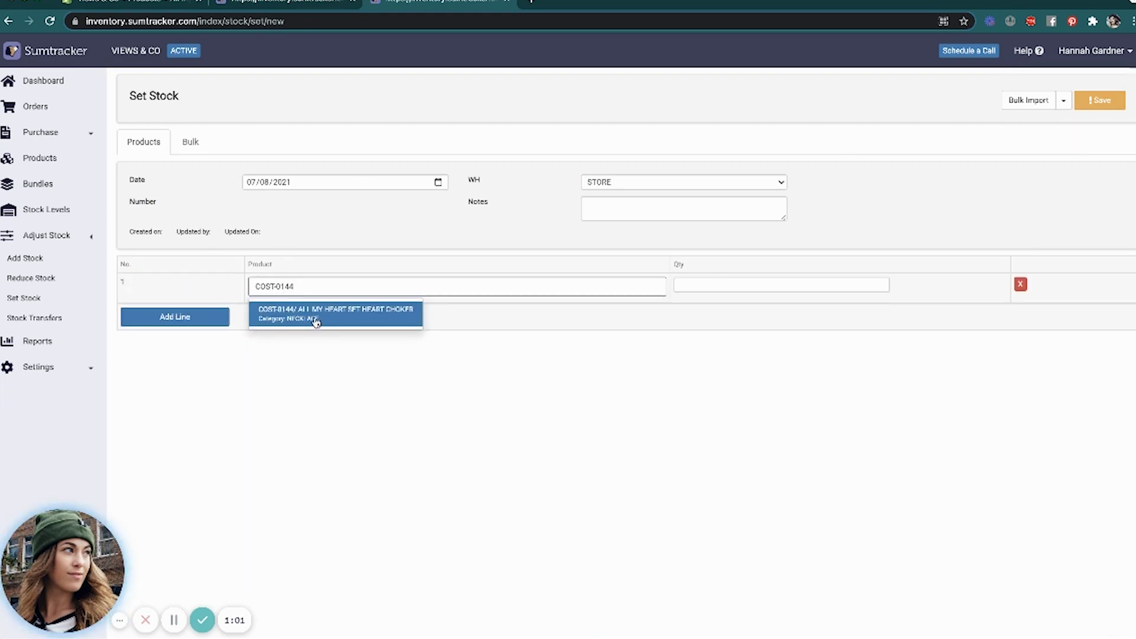
{"action": "left_click", "coordinate": [315, 320]}
- Set the Heart Choker line's quantity to 23, save the stock adjustment and mark it as complete
{"action": "left_click", "coordinate": [763, 285]}
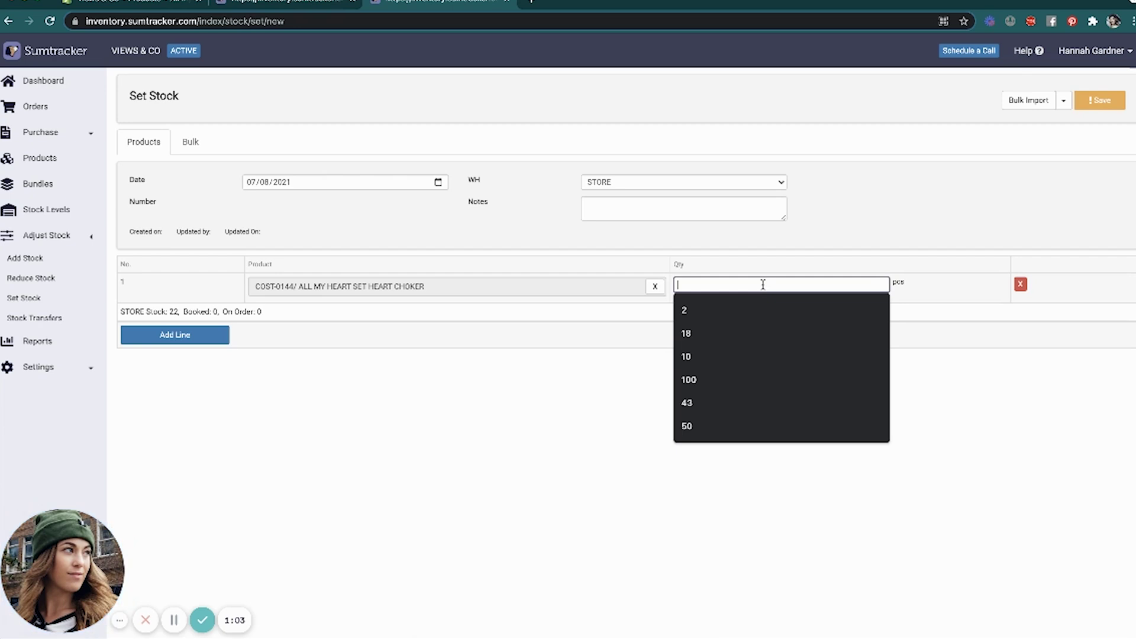
{"action": "type", "text": "23"}
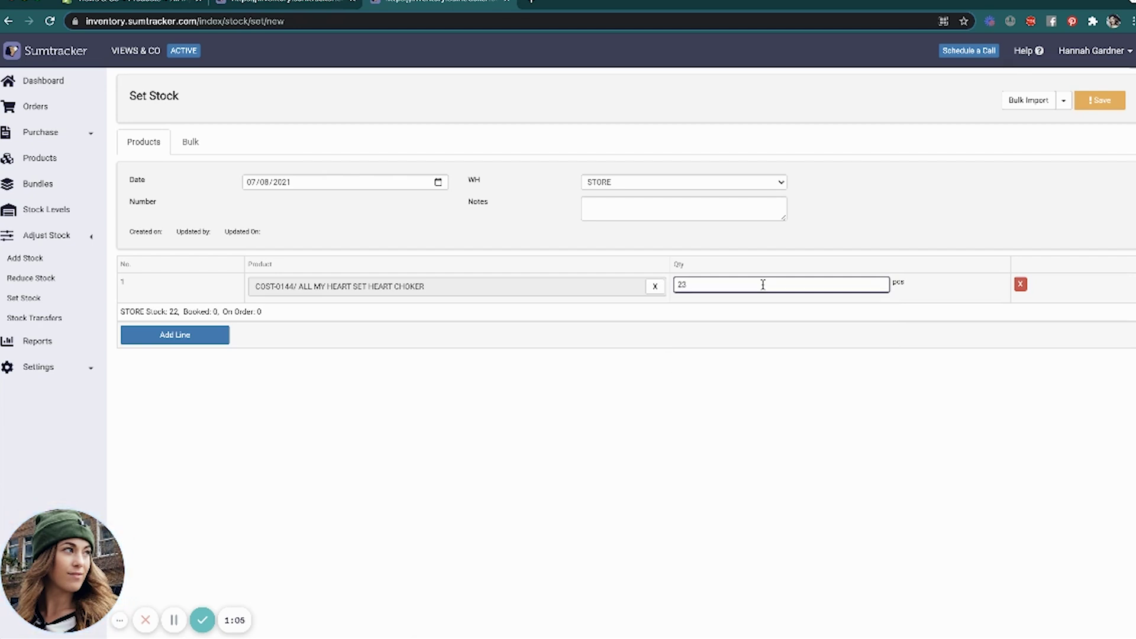
{"action": "left_click", "coordinate": [1092, 105]}
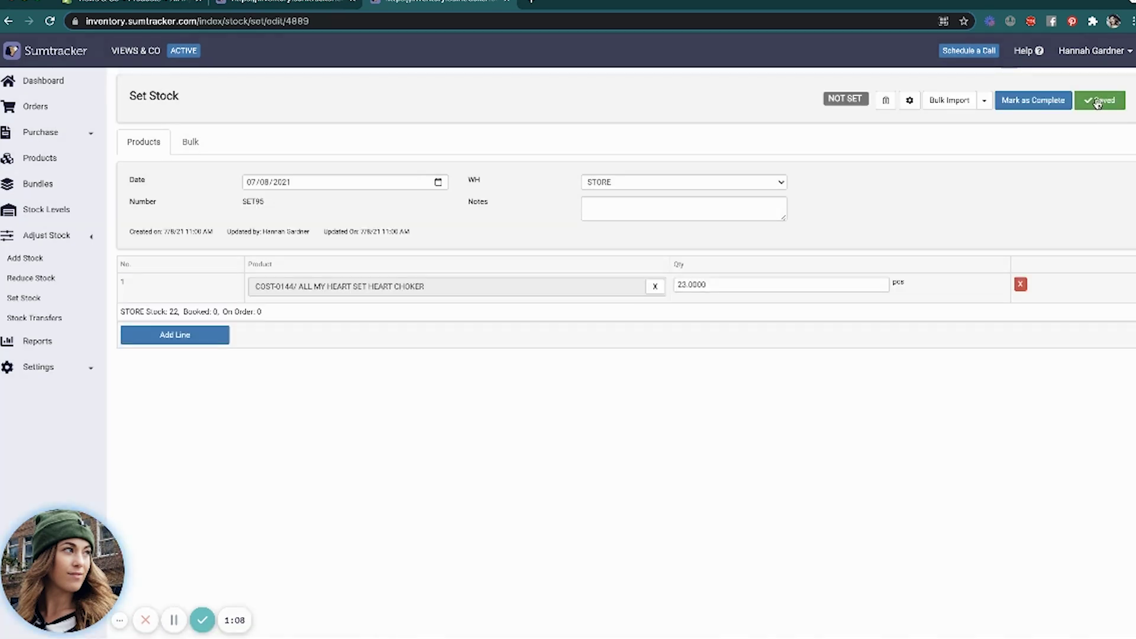
{"action": "left_click", "coordinate": [1040, 101]}
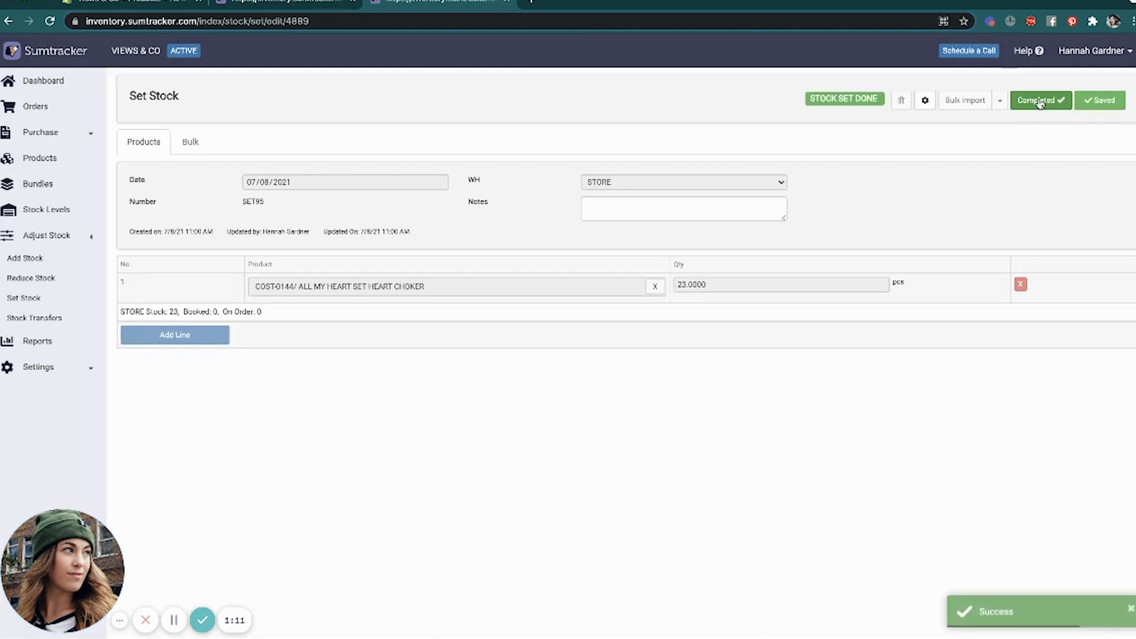
- Switch to Shopify, reload the All My Heart Set product and check the Fullset and Heart Choker variant quantities
{"action": "left_click", "coordinate": [134, 2]}
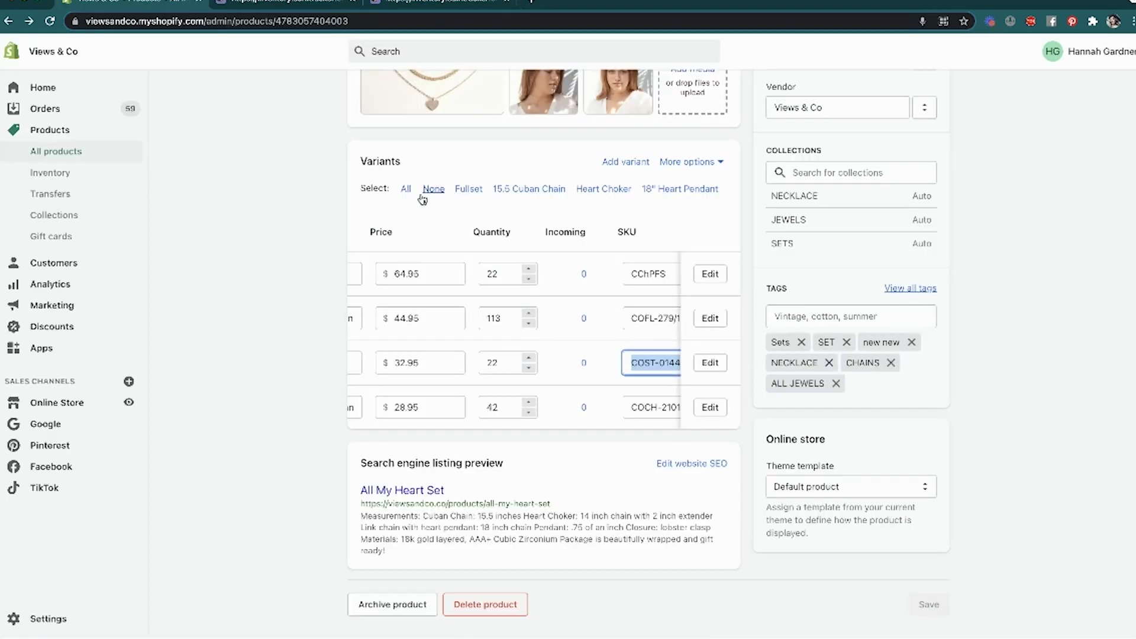
{"action": "left_click", "coordinate": [294, 343]}
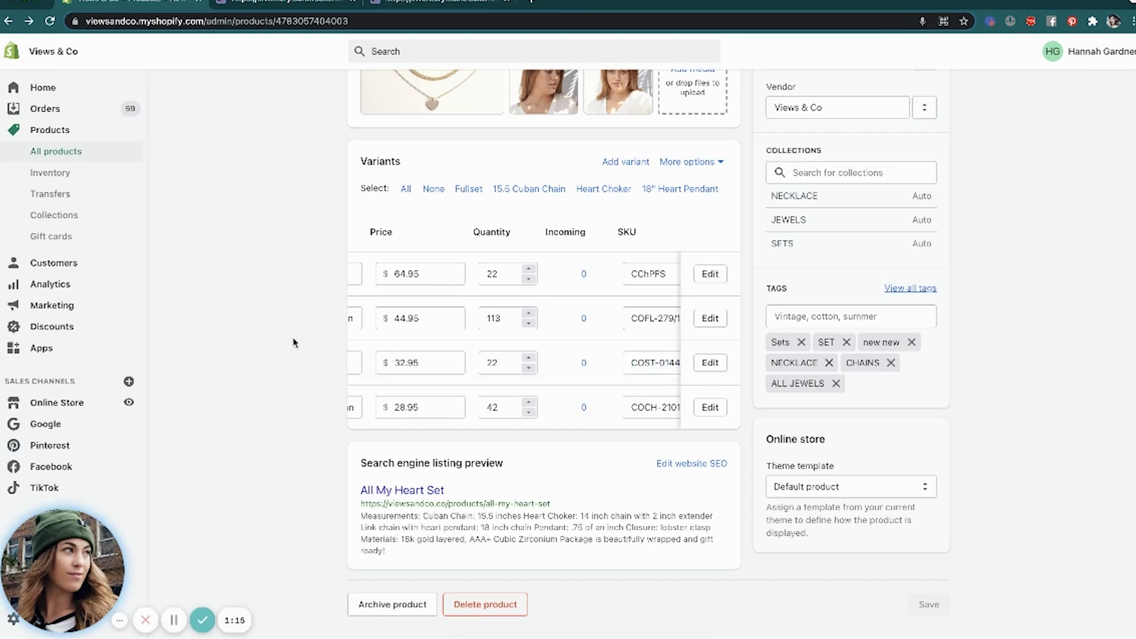
{"action": "left_click", "coordinate": [55, 54]}
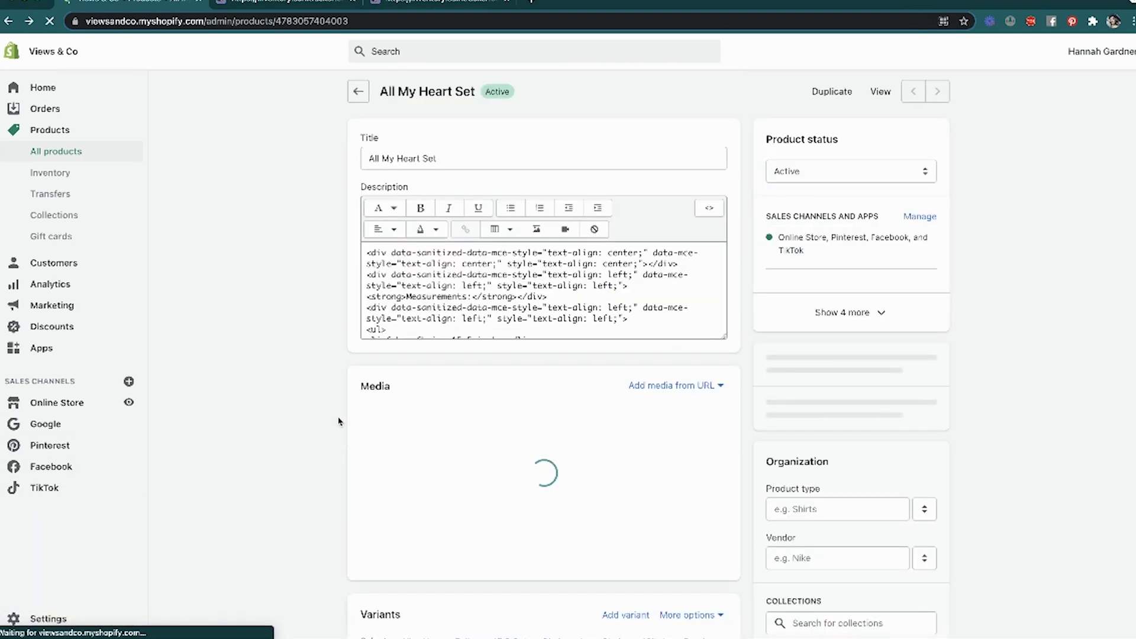
{"action": "scroll", "coordinate": [340, 419], "scroll_direction": "down", "scroll_amount": 7}
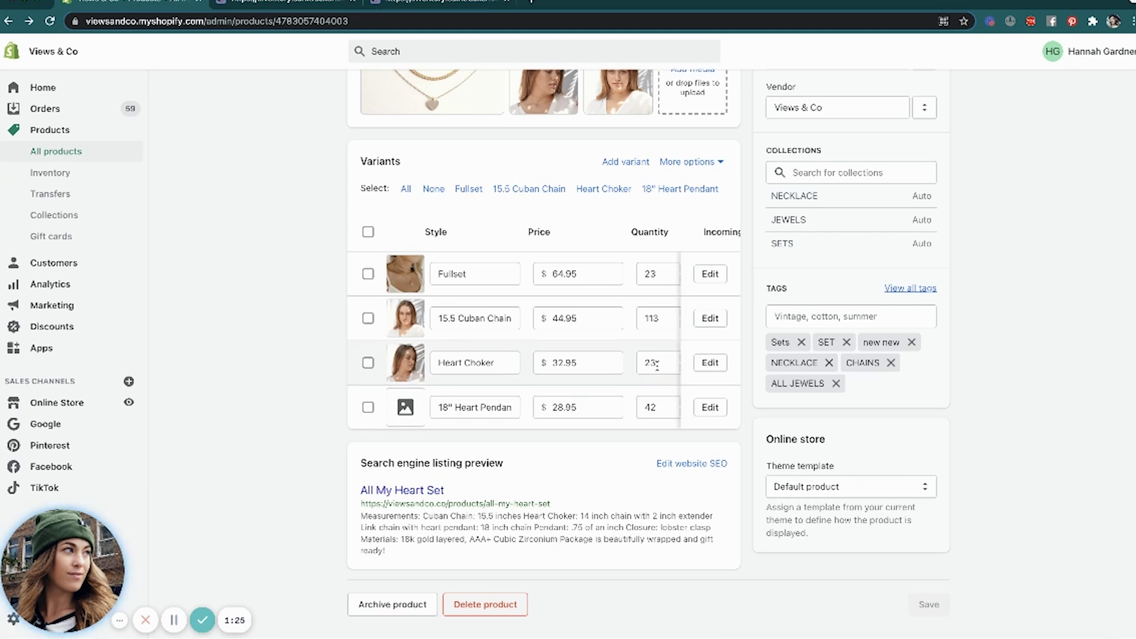
- Switch to Sumtracker and review the low stock products from the dashboard, including their stock, alert thresholds and online listings
{"action": "key", "text": "ctrl+3"}
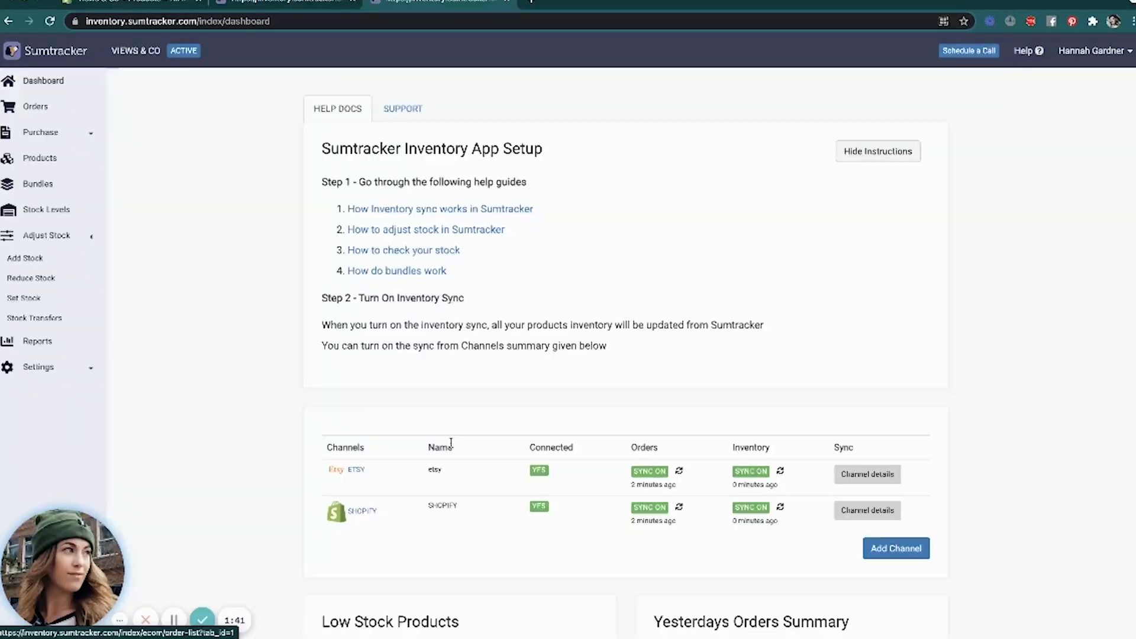
{"action": "scroll", "coordinate": [386, 354], "scroll_direction": "down", "scroll_amount": 5}
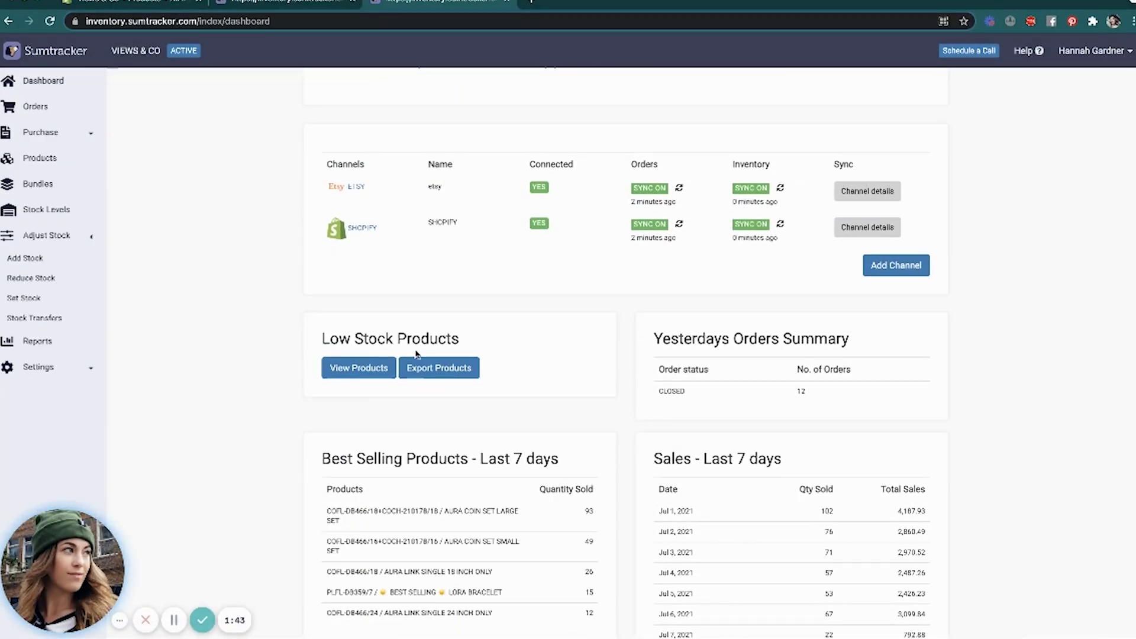
{"action": "left_click", "coordinate": [355, 370]}
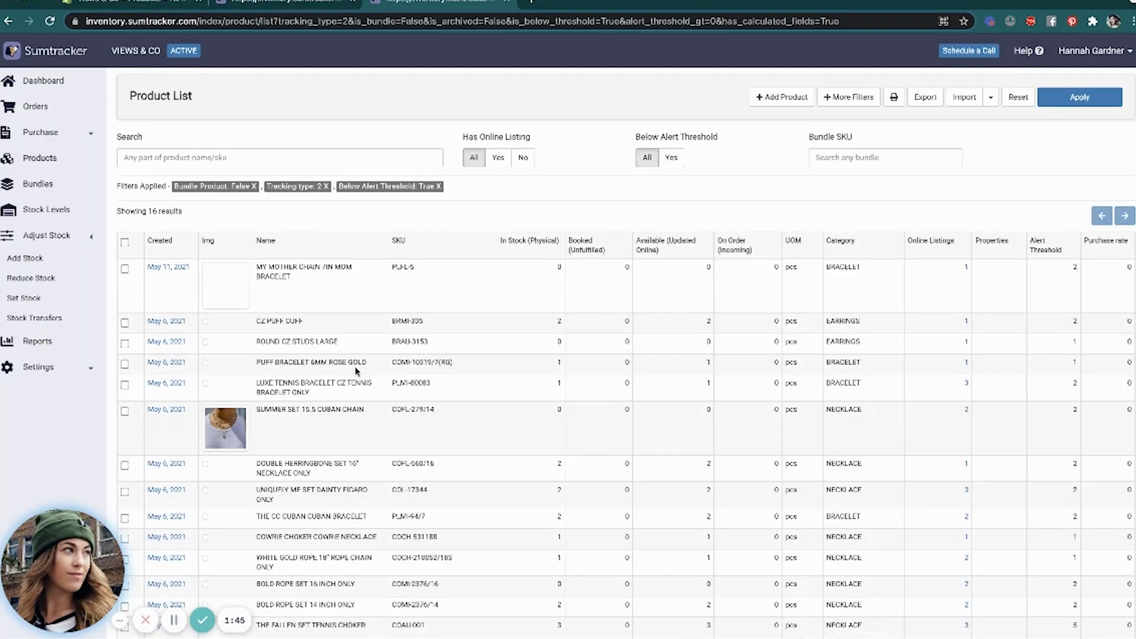
{"action": "scroll", "coordinate": [605, 352], "scroll_direction": "down", "scroll_amount": 4}
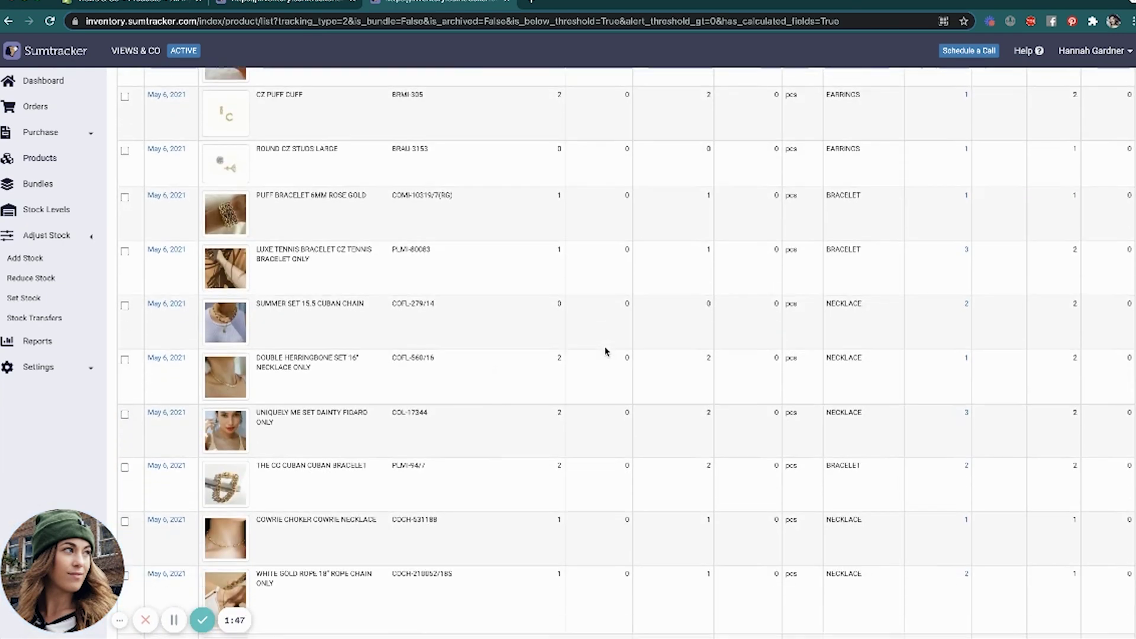
{"action": "scroll", "coordinate": [604, 351], "scroll_direction": "up", "scroll_amount": 4}
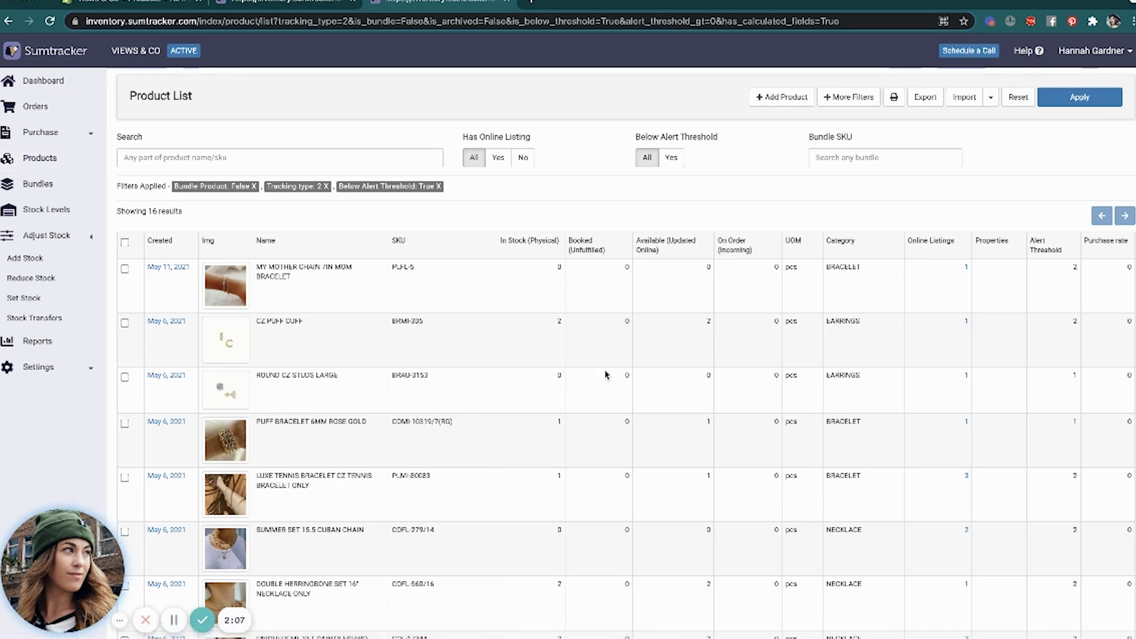
{"action": "scroll", "coordinate": [604, 373], "scroll_direction": "down", "scroll_amount": 1}
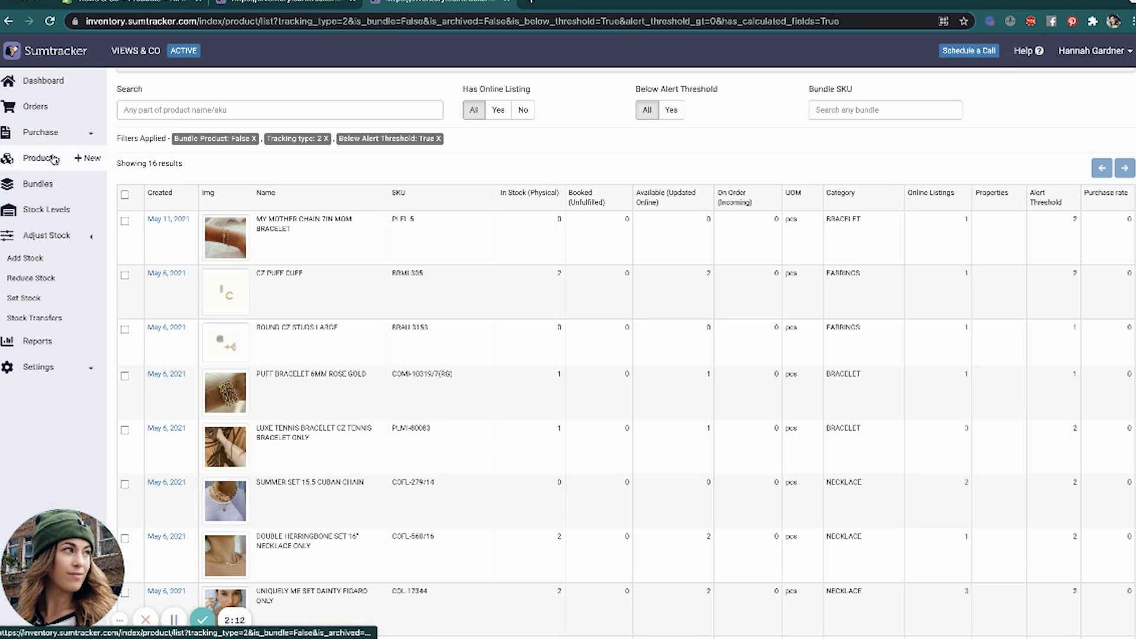
{"action": "scroll", "coordinate": [490, 251], "scroll_direction": "up", "scroll_amount": 1}
{"action": "scroll", "coordinate": [623, 496], "scroll_direction": "down", "scroll_amount": 3}
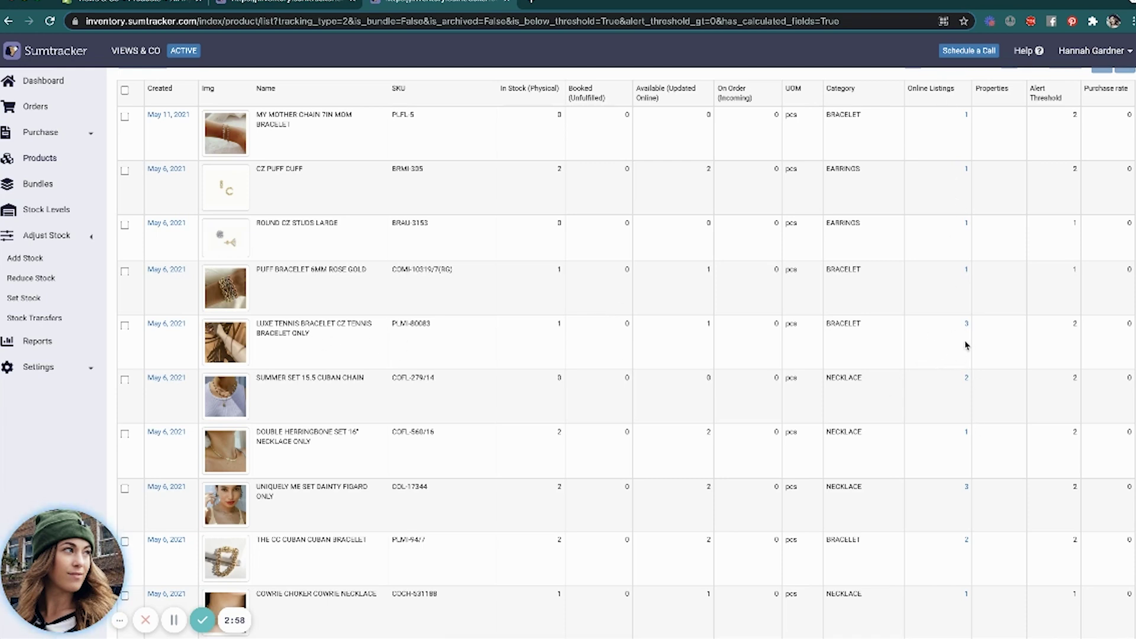
- View the online listings of LUXE TENNIS BRACELET CZ TENNIS BRACELET ONLY and open its product record from there
{"action": "left_click", "coordinate": [966, 323]}
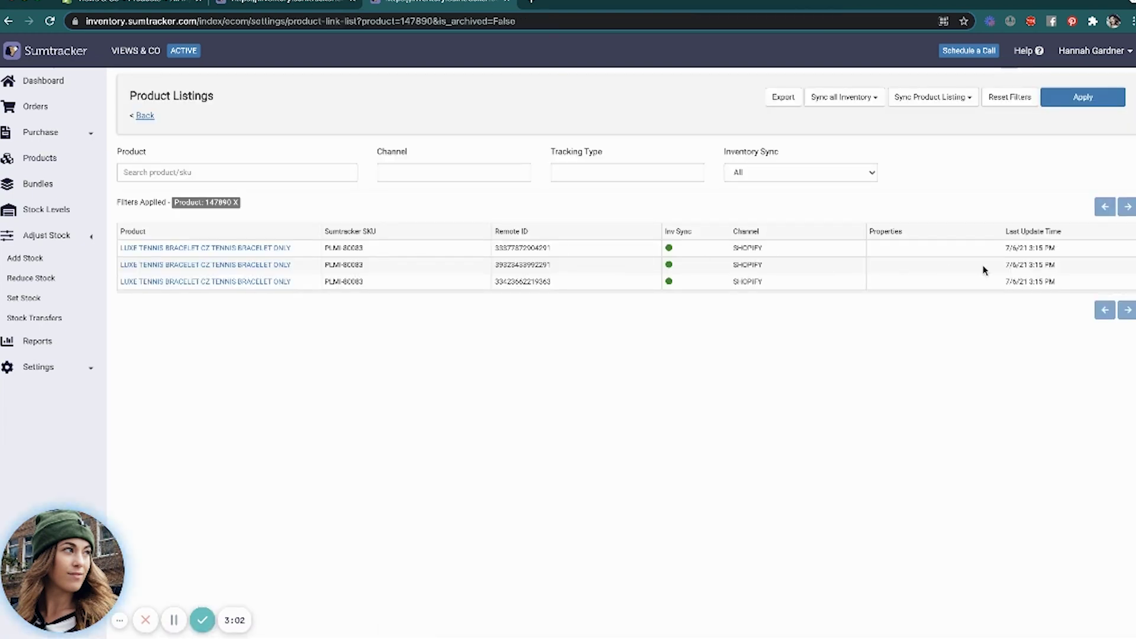
{"action": "left_click", "coordinate": [254, 252]}
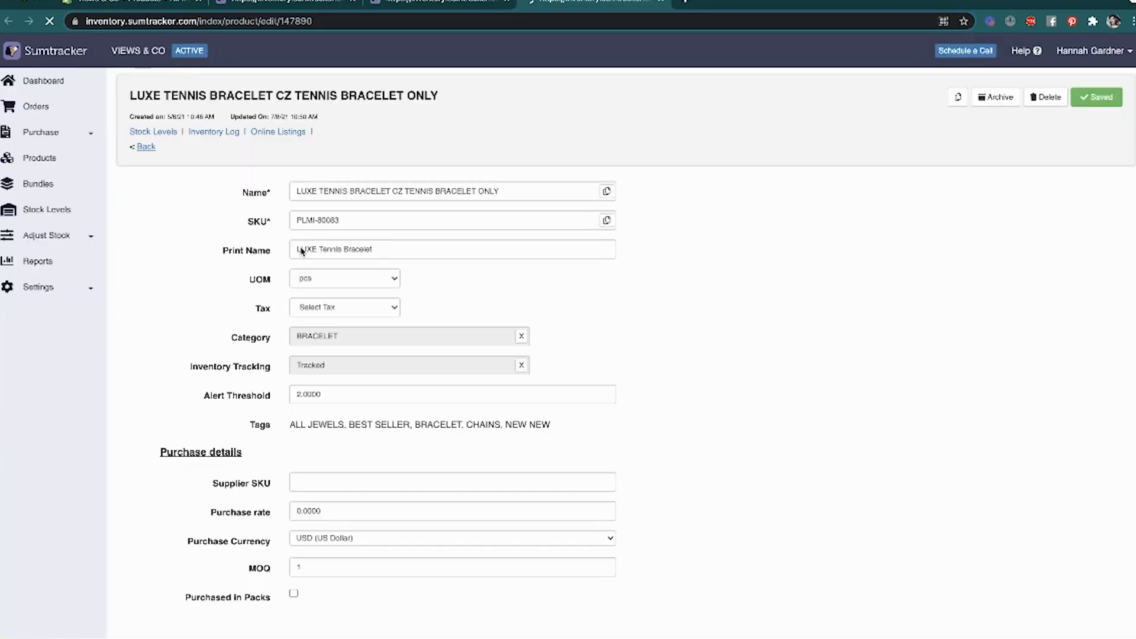
{"action": "scroll", "coordinate": [786, 438], "scroll_direction": "down", "scroll_amount": 3}
{"action": "scroll", "coordinate": [786, 438], "scroll_direction": "up", "scroll_amount": 3}
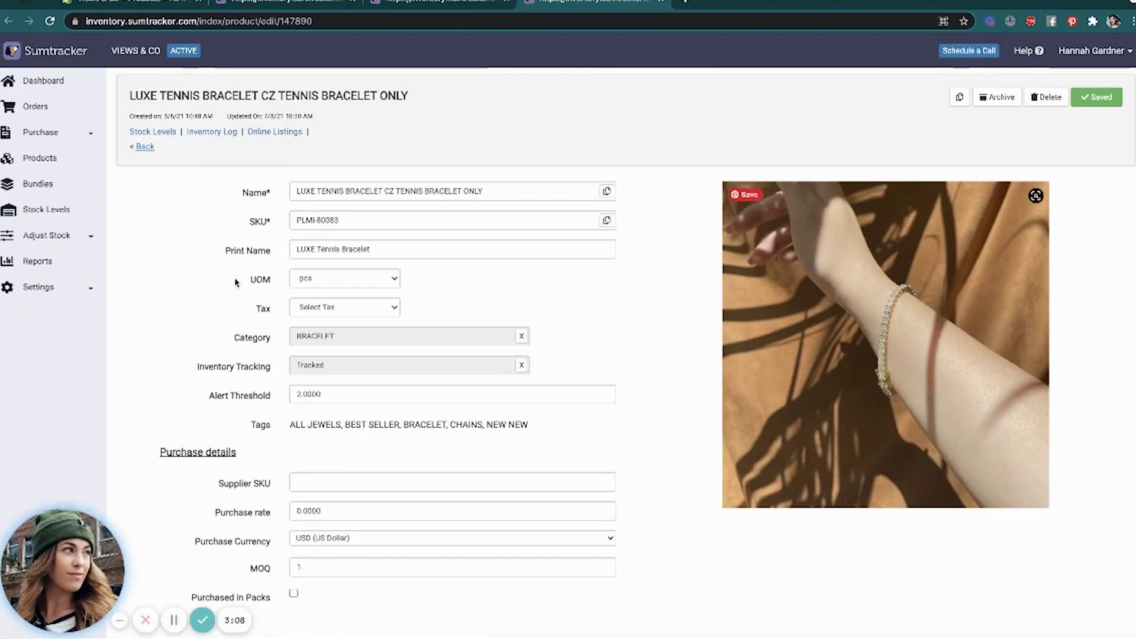
- Open the unfiltered product list and look through its entries
{"action": "left_click", "coordinate": [40, 161]}
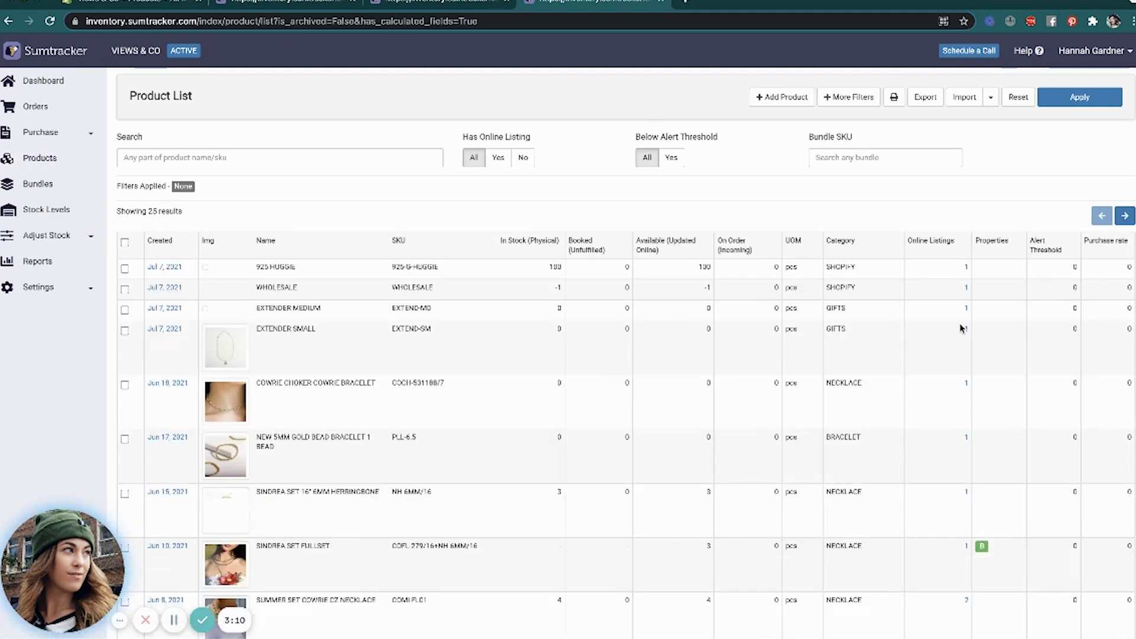
{"action": "scroll", "coordinate": [1055, 428], "scroll_direction": "down", "scroll_amount": 2}
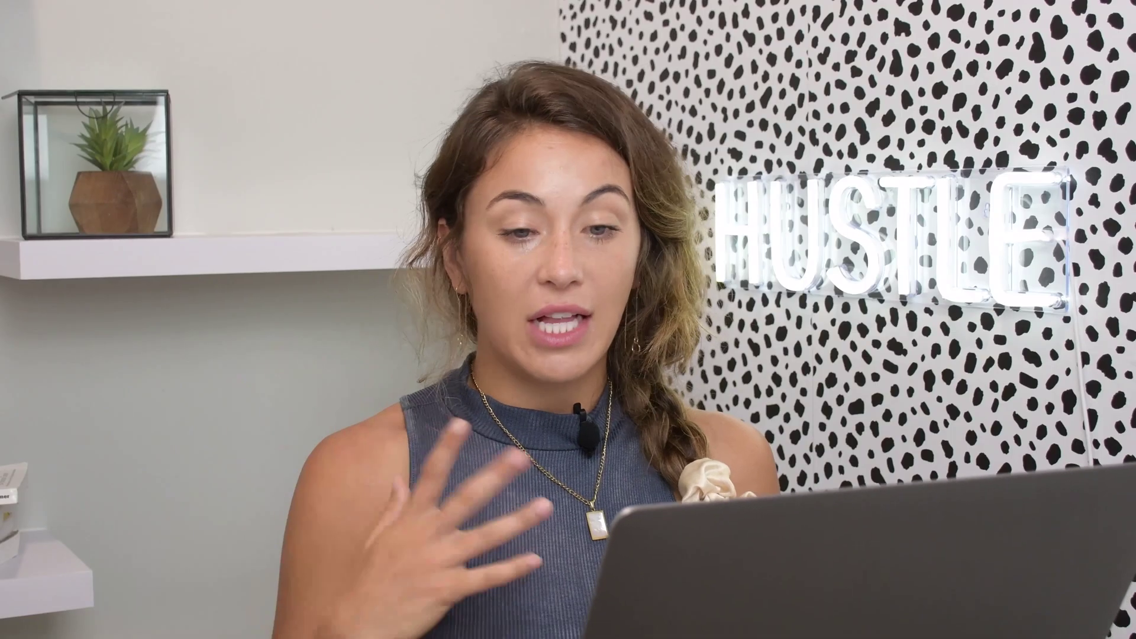